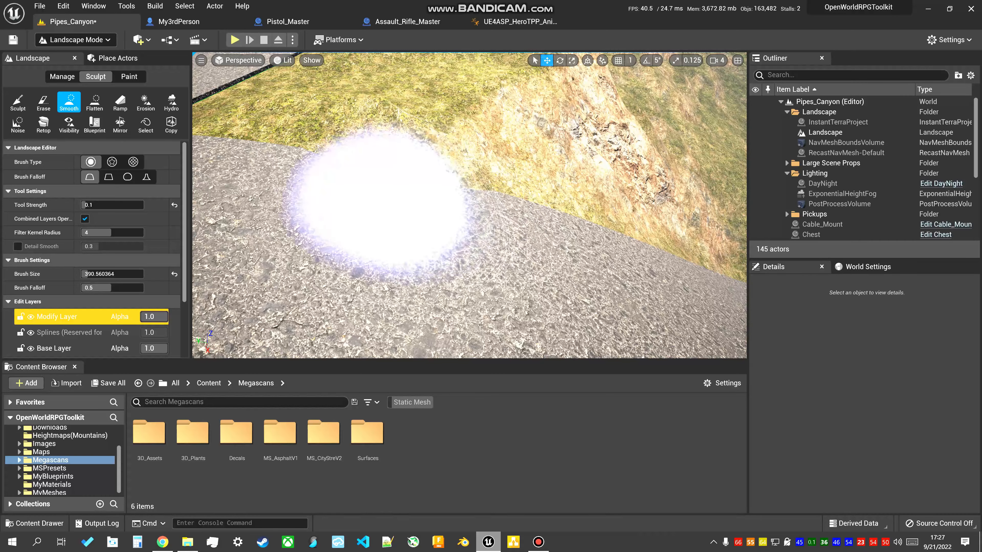
- Smooth the terrain beside the asphalt road at the junction with the landscape Smooth tool
left_click_drag(381, 203, 462, 200)
mouse_move(414, 202)
right_mouse_down()
mouse_move(317, 174)
mouse_move(340, 228)
mouse_move(325, 181)
mouse_move(328, 220)
mouse_move(363, 228)
mouse_move(410, 220)
mouse_move(417, 193)
mouse_move(317, 175)
mouse_move(324, 182)
right_mouse_up()
- Rotate the side road's end spline control point at the junction to about X -3.0, Y -4.0, Z 80.6 degrees
left_click(62, 77)
right_click_drag(444, 209, 344, 197)
left_click(464, 211)
key("e")
left_click_drag(478, 207, 475, 206)
right_click_drag(464, 209, 533, 209)
left_click_drag(468, 195, 449, 200)
left_click(462, 199)
left_click(456, 195)
key("w")
right_click_drag(449, 199, 315, 169)
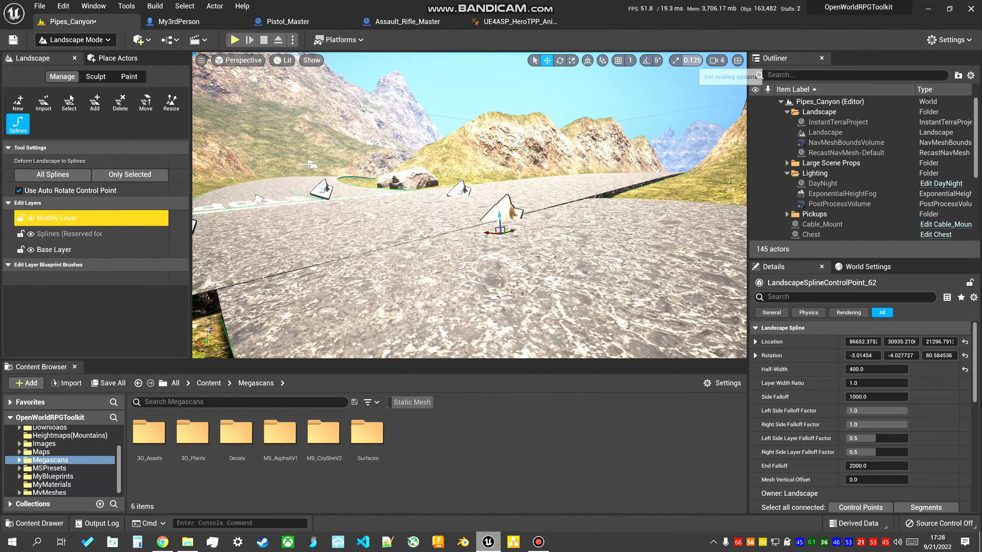
- Try to split the main road's spline segment past the junction and shift the new control point slightly sideways
right_click_drag(309, 164, 354, 182)
left_click(350, 174)
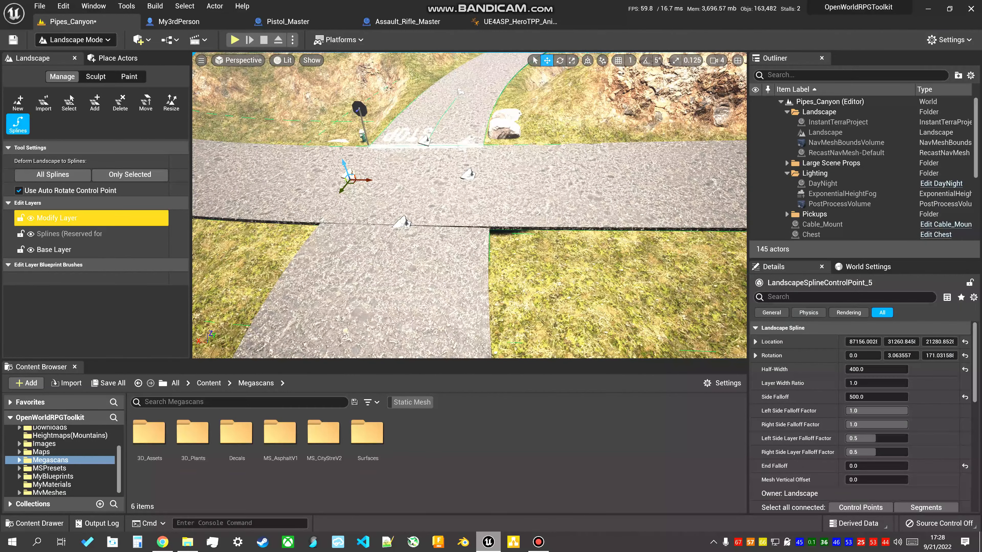
left_click(514, 182)
right_click_drag(514, 182, 551, 190)
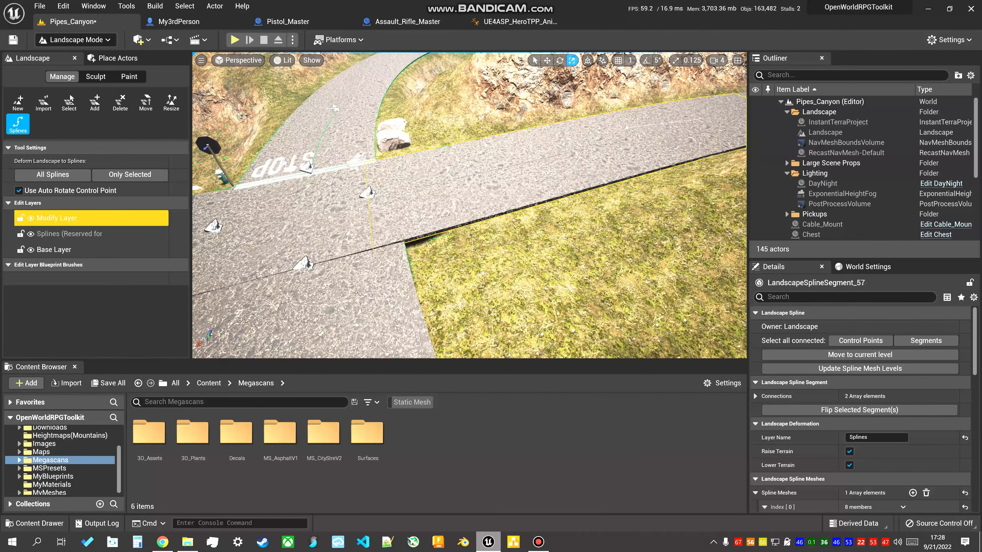
left_click(367, 193)
left_click(448, 213)
mouse_move(447, 213)
right_mouse_down()
mouse_move(461, 213)
mouse_move(438, 207)
right_mouse_up()
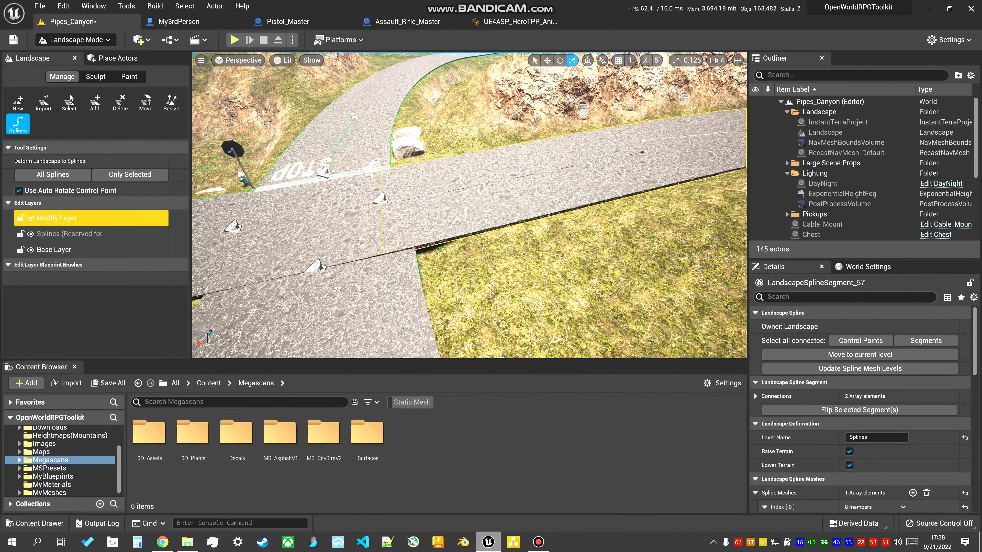
left_click(540, 172, "ctrl")
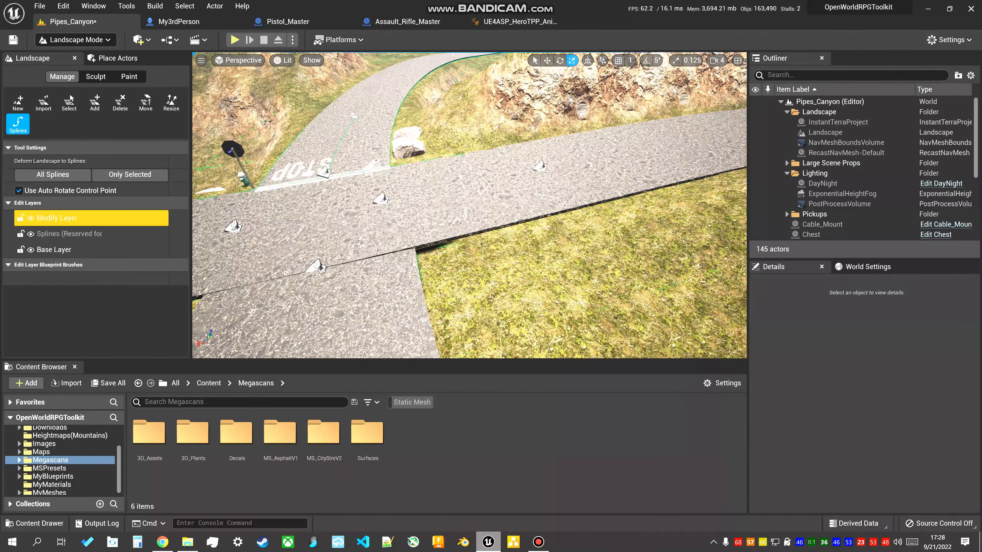
left_click(540, 167)
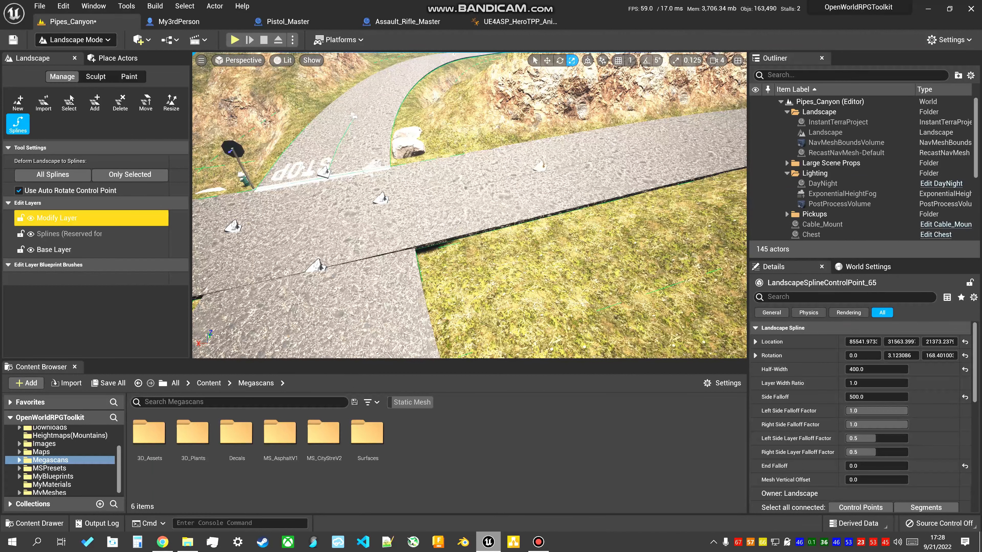
key("w")
mouse_move(548, 180)
left_mouse_down()
mouse_move(579, 209)
mouse_move(545, 179)
left_mouse_up()
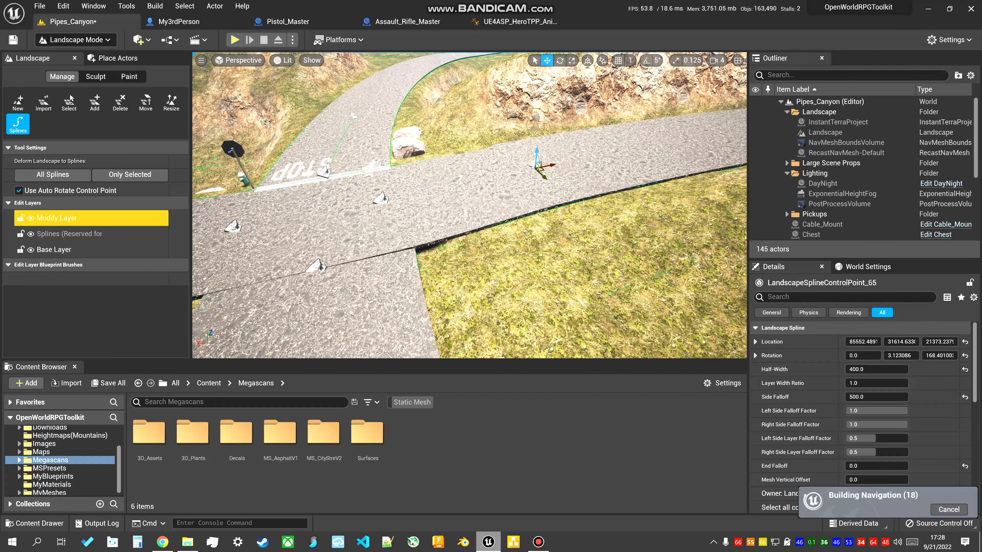
- Undo the new control point's move and the split of the main road's spline segment
key("ctrl+z")
key("ctrl+z")
key("f")
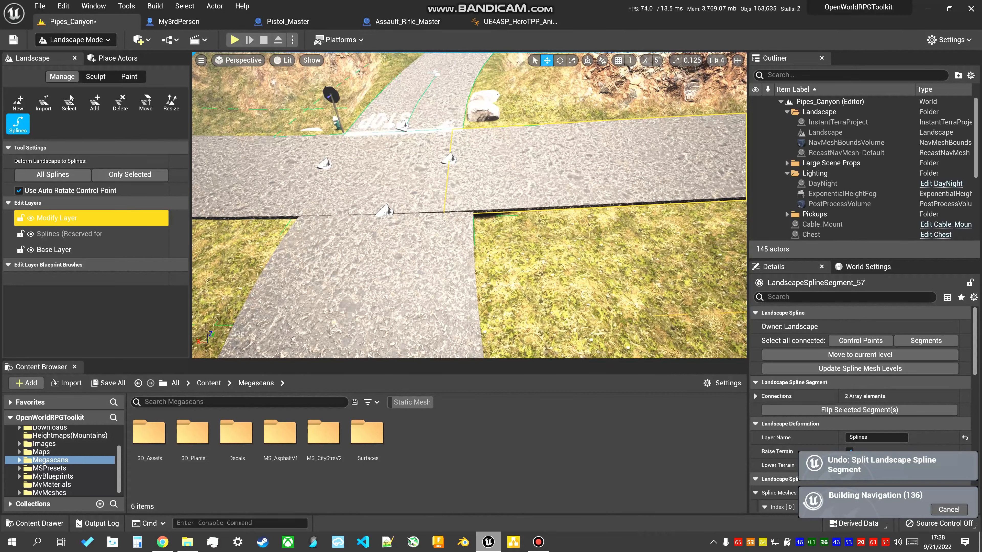
- Move the main road's control point on the rock side of the junction to about X 86338, Y 31404, Z 21323
mouse_move(470, 205)
right_mouse_down()
mouse_move(481, 207)
mouse_move(470, 209)
mouse_move(472, 236)
mouse_move(470, 209)
mouse_move(462, 220)
mouse_move(435, 197)
mouse_move(478, 195)
right_mouse_up()
key("w")
key("w")
key("d")
key("a")
left_click(443, 140)
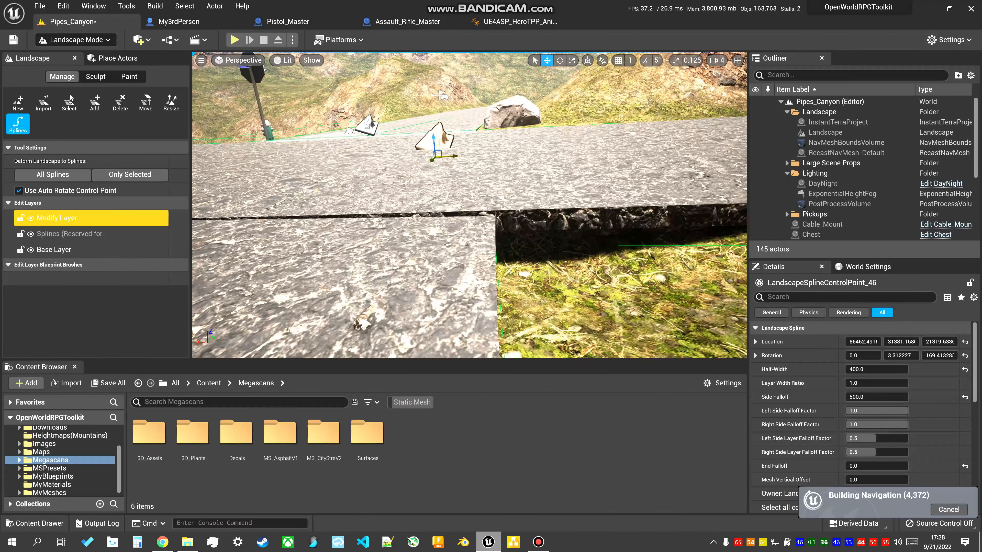
left_click_drag(452, 157, 491, 137)
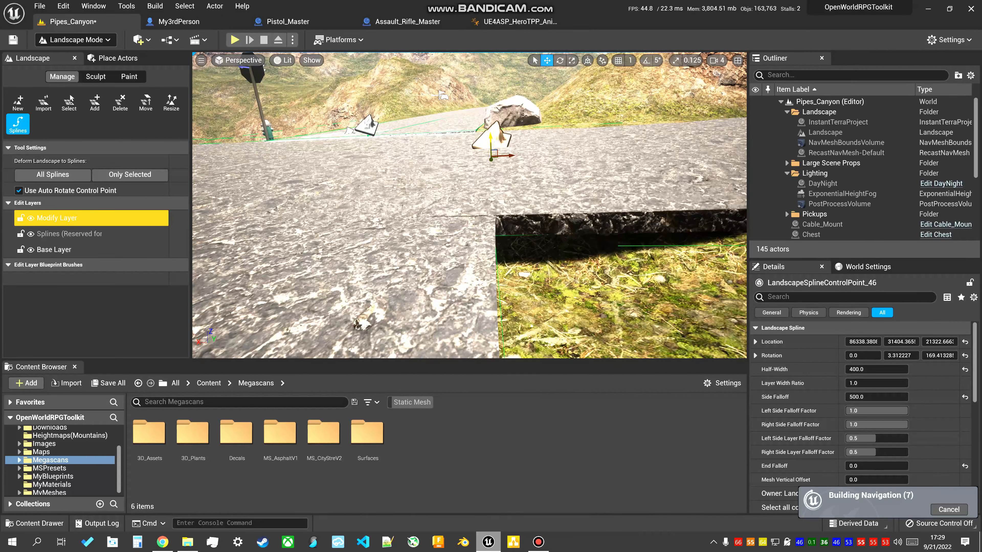
- Move the side road's end control point toward the main road, to about X 86655, Y 30949, Z 21296
right_click_drag(490, 137, 387, 109)
key("d")
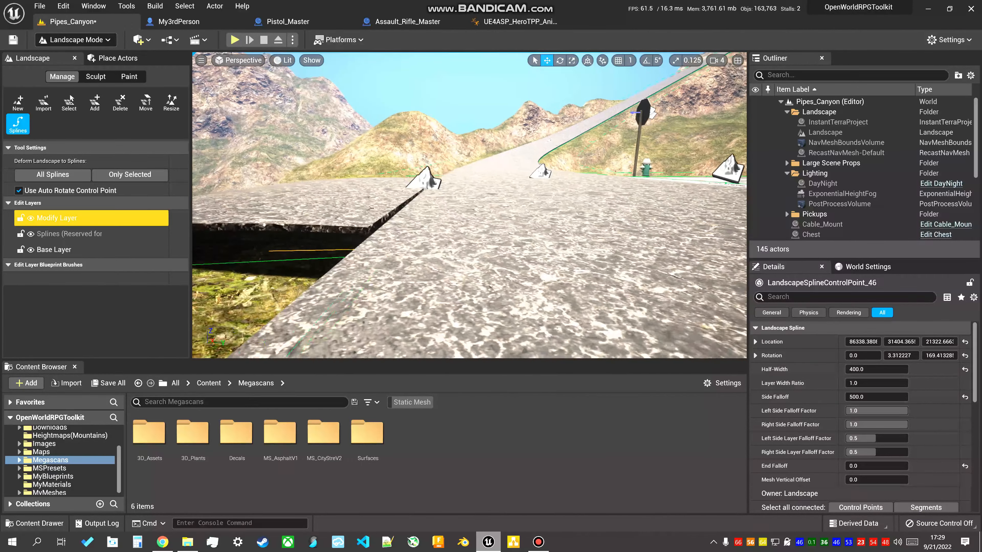
key("a")
left_click(459, 182)
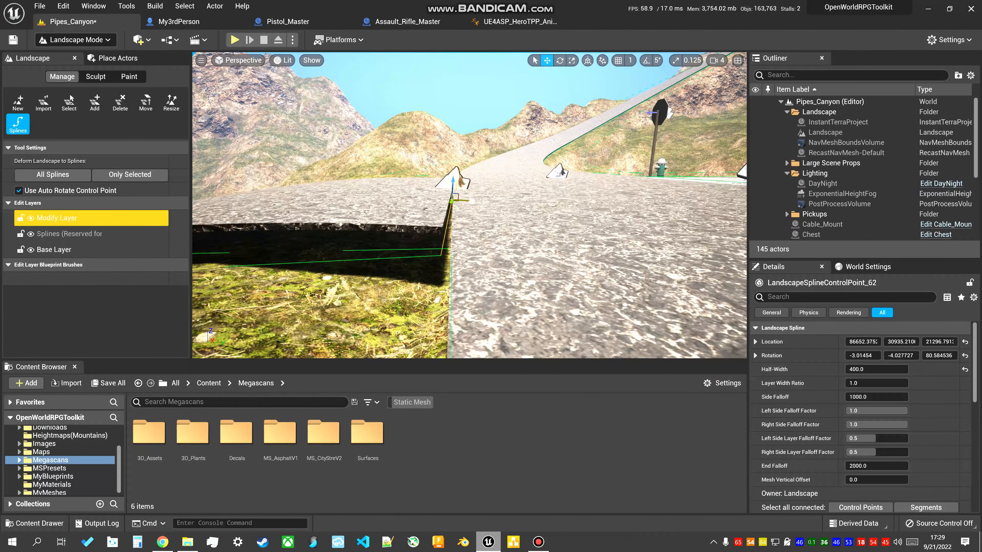
left_click_drag(466, 200, 474, 202)
- Lower the side road's end control point to about Z 21294 to even out the seam with the main road
key("d")
mouse_move(474, 201)
right_mouse_down()
mouse_move(464, 198)
mouse_move(491, 232)
mouse_move(506, 226)
mouse_move(500, 213)
mouse_move(474, 207)
mouse_move(499, 207)
mouse_move(493, 228)
mouse_move(462, 208)
right_mouse_up()
key("a")
key("w")
key("a")
key("d")
key("a")
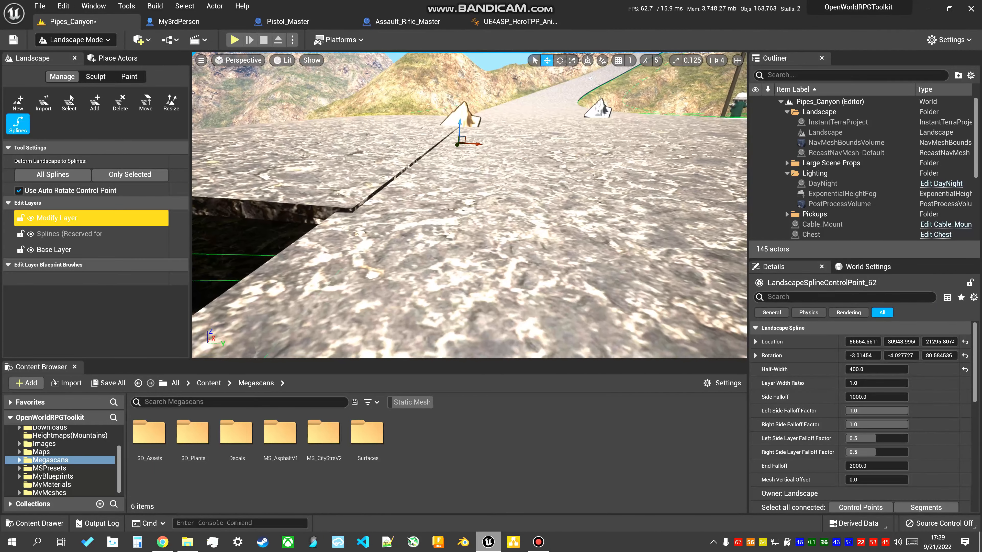
left_click_drag(460, 123, 460, 124)
- Lower the main road's control point on the stop-sign side of the junction to about Z 21279
right_click_drag(460, 127, 592, 149)
key("a")
key("a")
key("a")
key("a")
key("a")
key("s")
key("d")
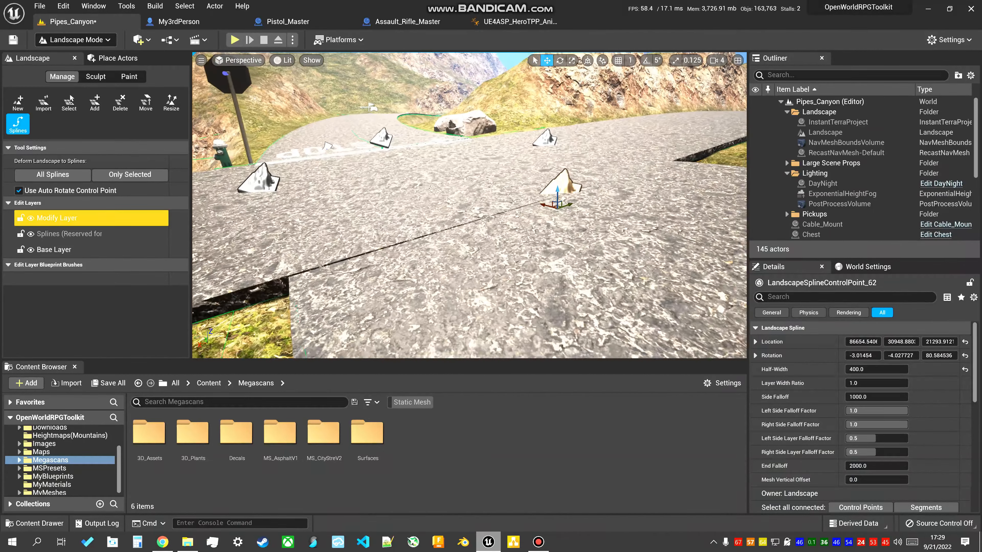
left_click(378, 175)
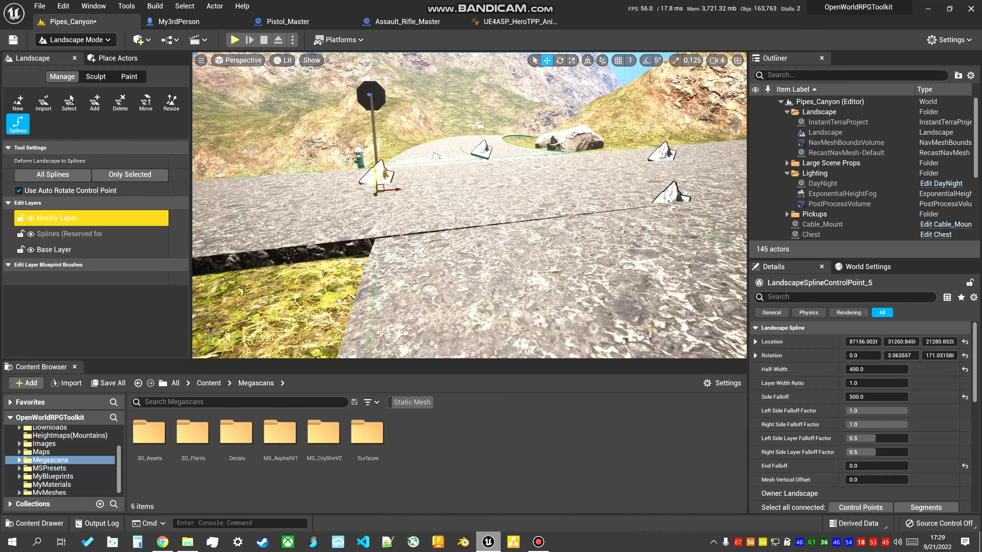
left_click_drag(375, 170, 375, 171)
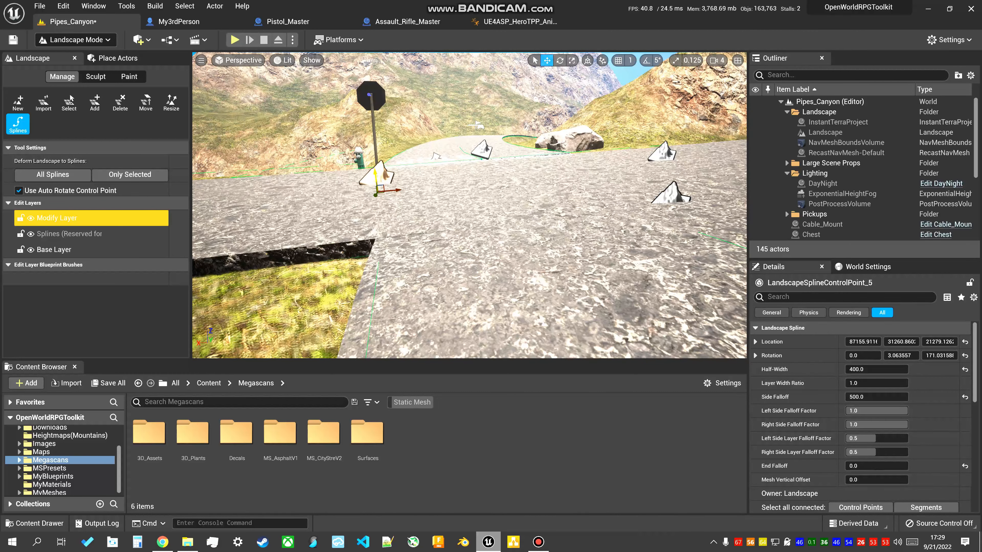
key("a")
right_click_drag(476, 125, 452, 123)
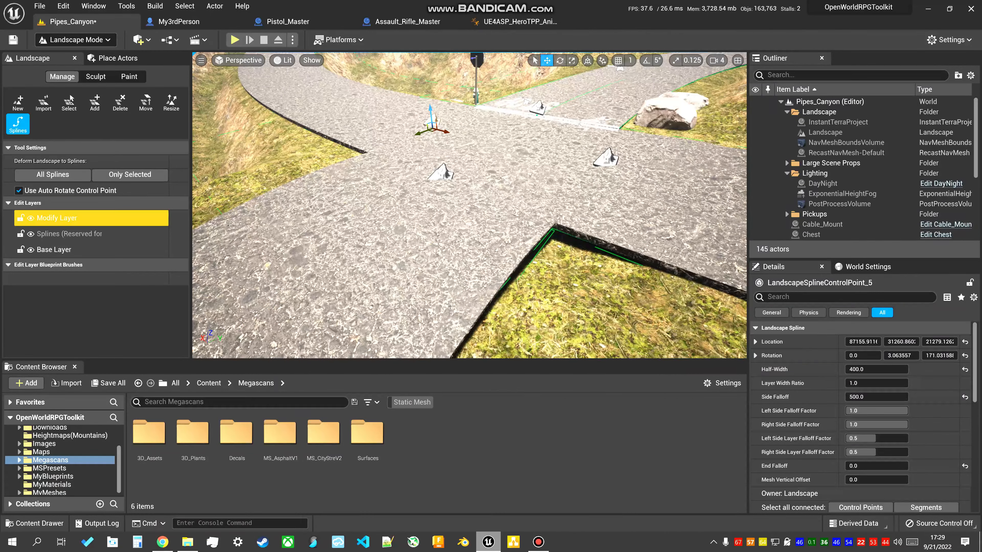
- Switch to Select mode and place a Decal Actor on the side road where it meets the main road
left_click(76, 40)
left_click(77, 56)
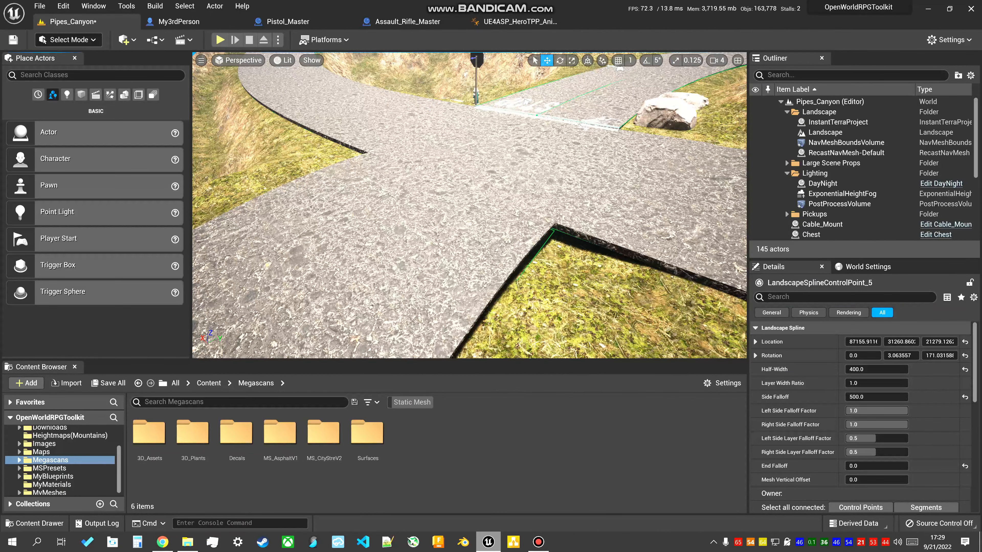
left_click(62, 75)
type("d")
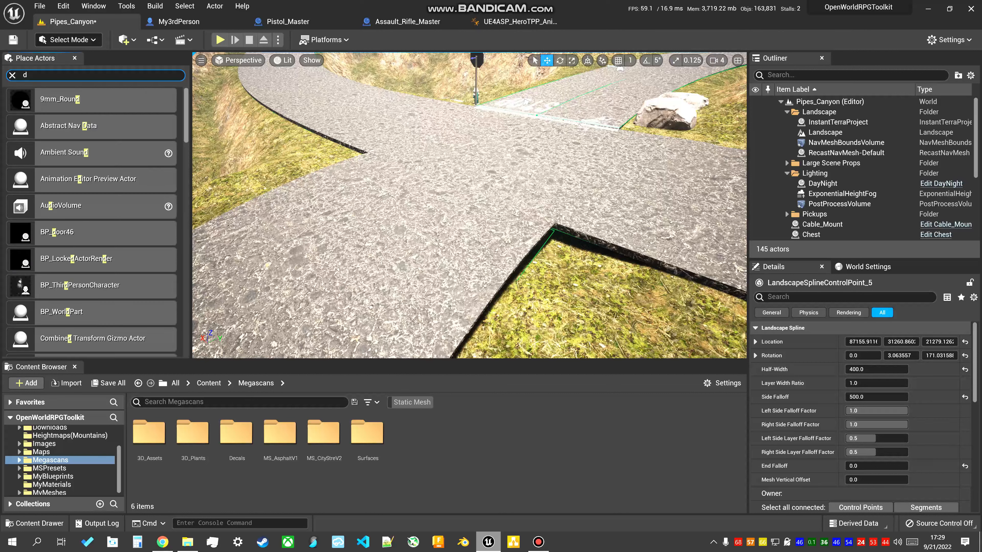
type("ecal")
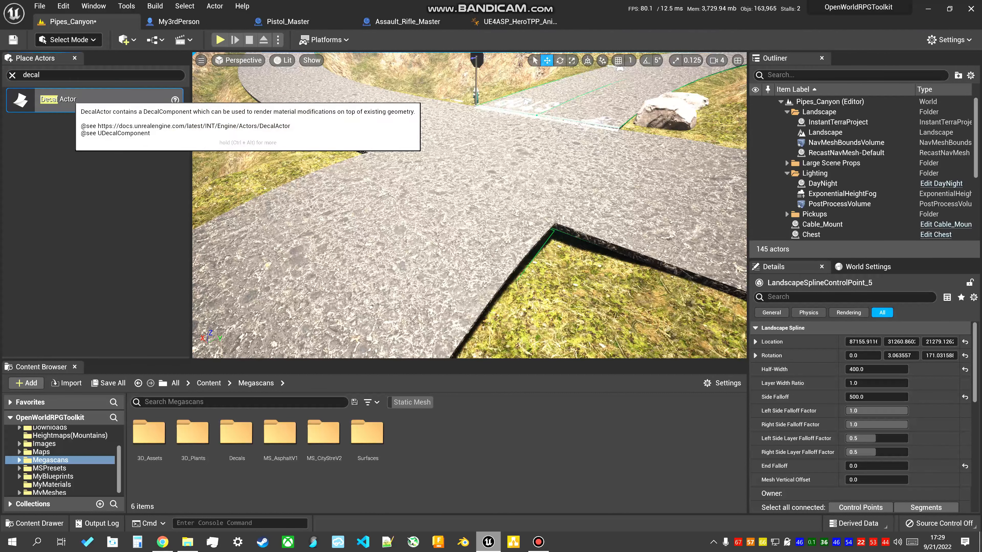
left_click_drag(58, 99, 386, 159)
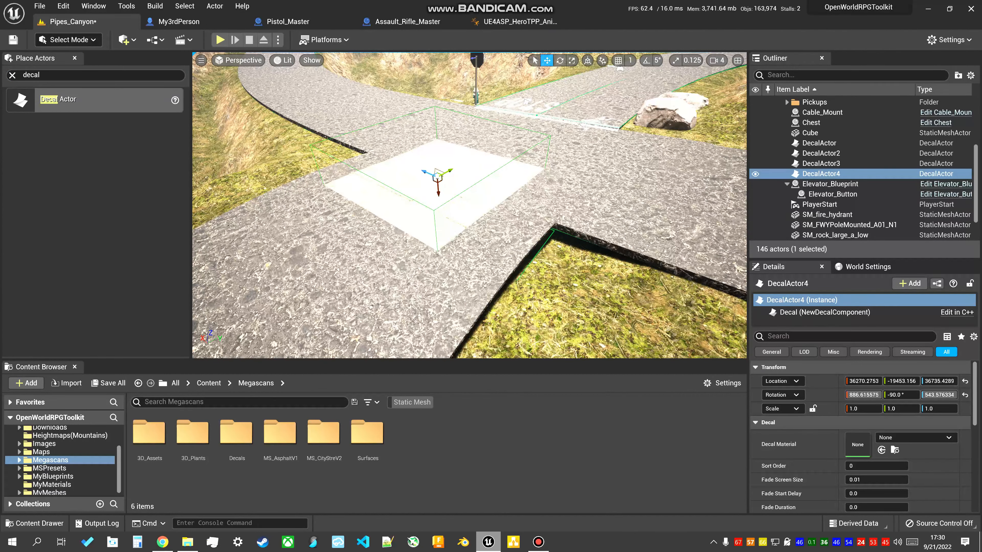
- Assign the M_PaintLine_01 material to the new decal
right_click_drag(502, 216, 537, 182)
right_click_drag(502, 209, 576, 190)
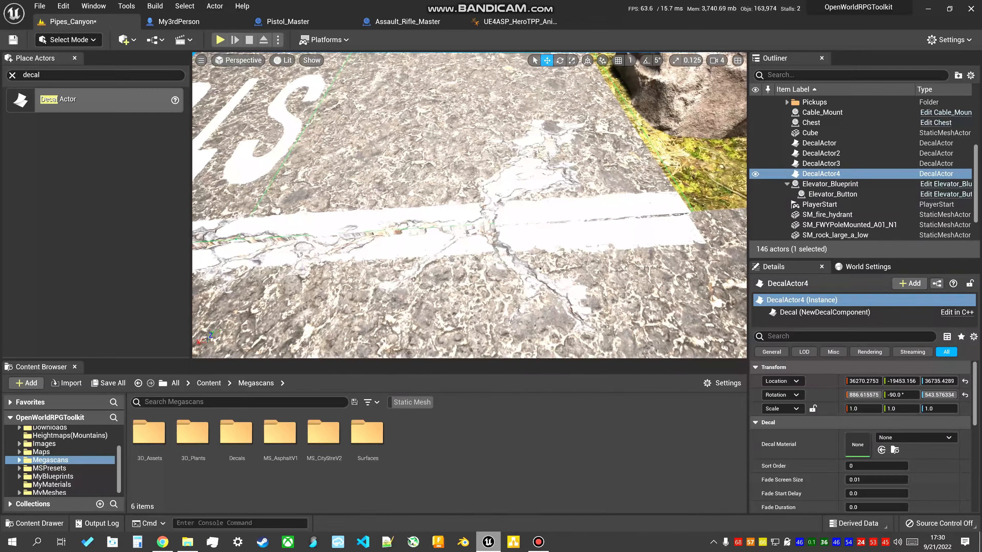
right_click_drag(503, 209, 452, 223)
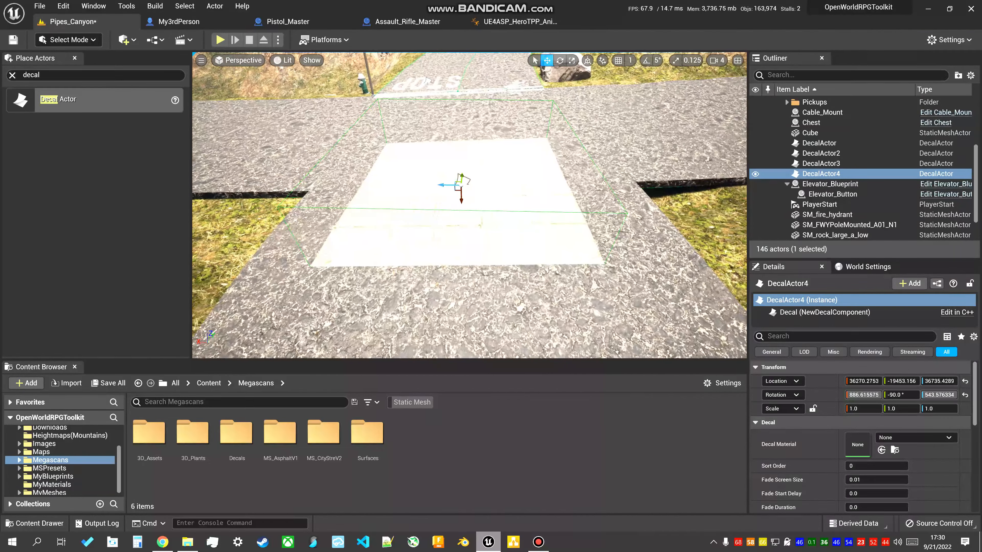
right_click_drag(452, 223, 428, 216)
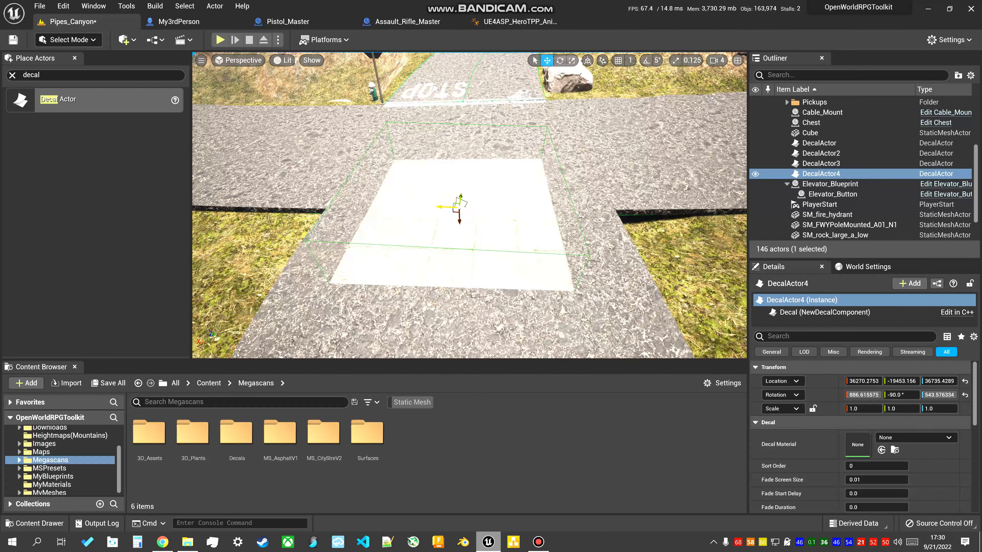
right_click_drag(445, 217, 456, 228)
key("d")
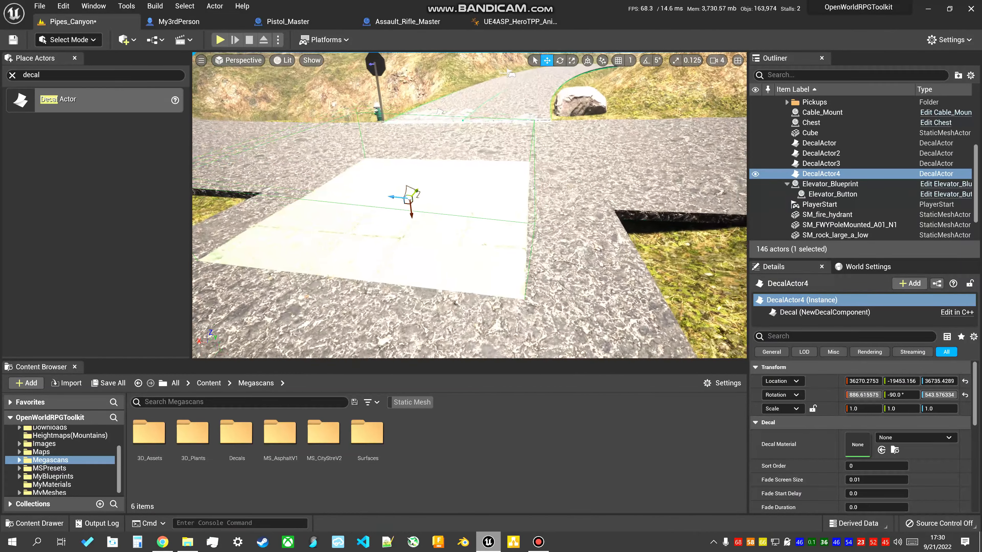
right_click_drag(445, 217, 445, 232)
left_click(912, 438)
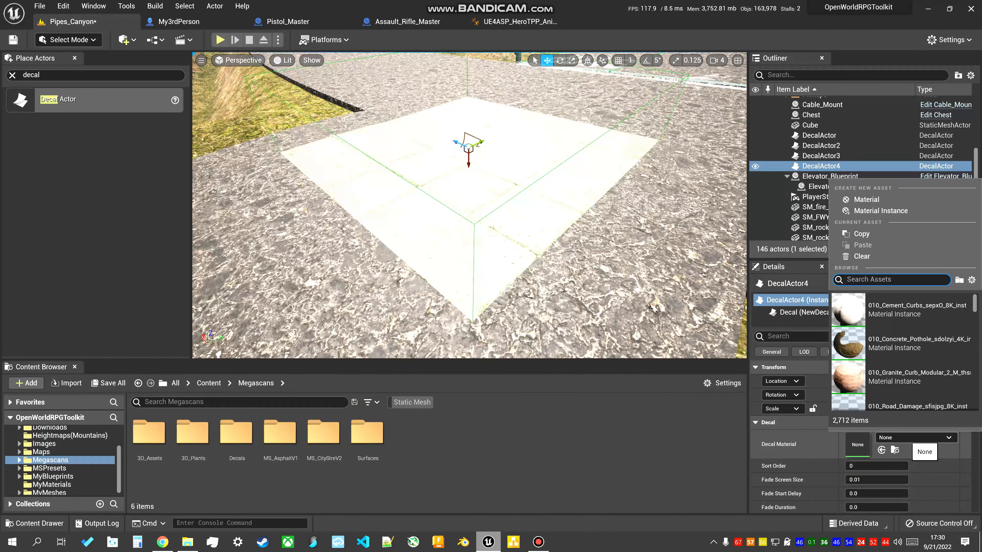
type("line")
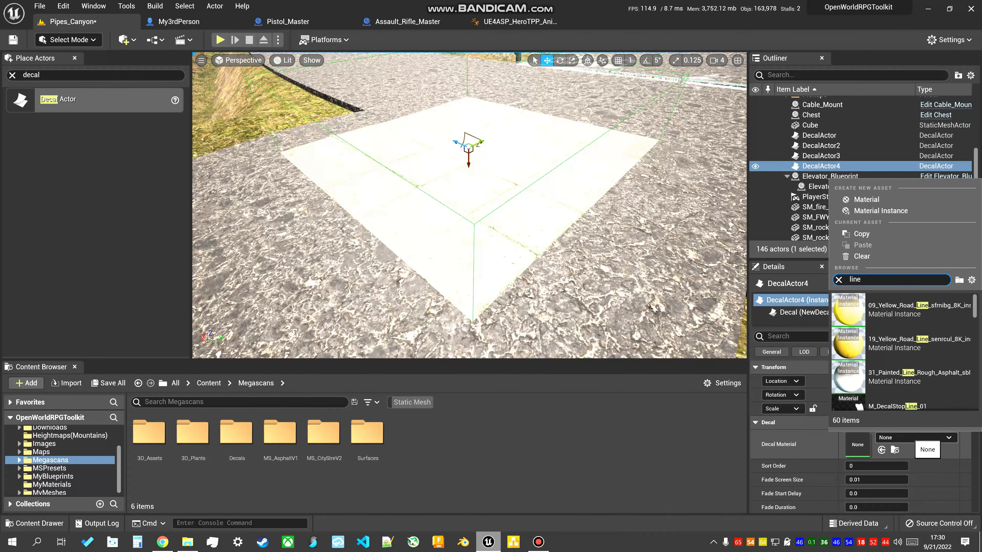
scroll(889, 346, "down", 7)
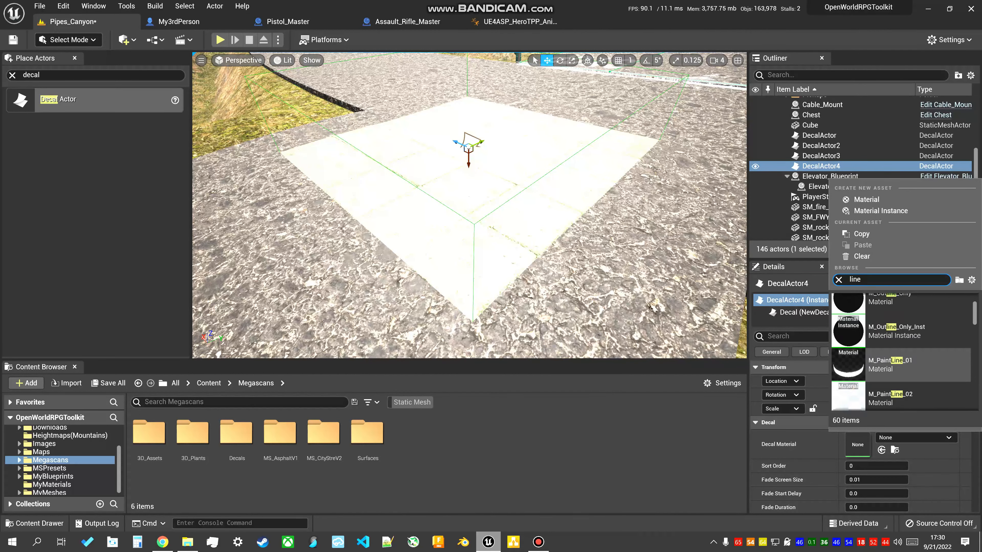
left_click(903, 360)
- Stretch the paint line decal across the side road to a Z scale of about 1.5
right_click_drag(470, 205, 530, 190)
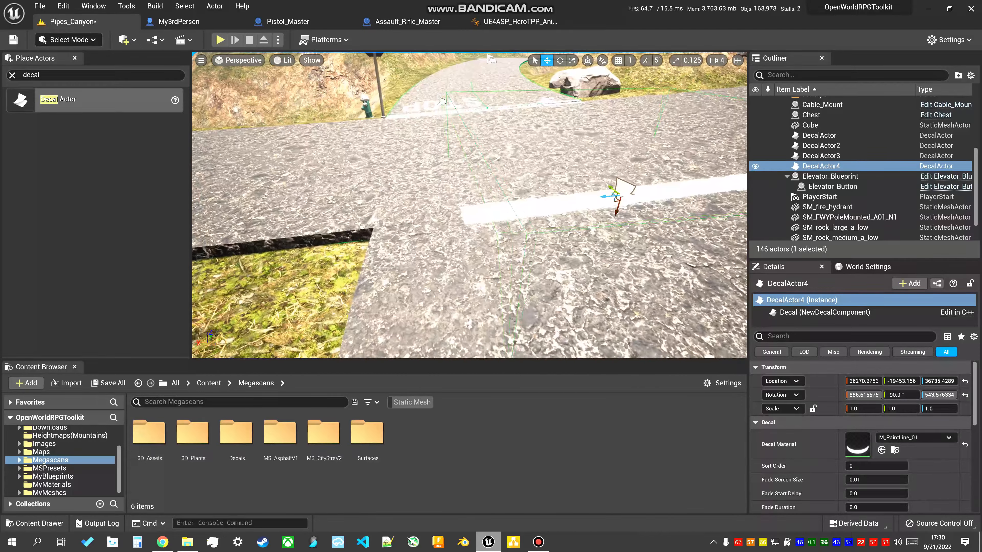
right_click_drag(469, 205, 445, 232)
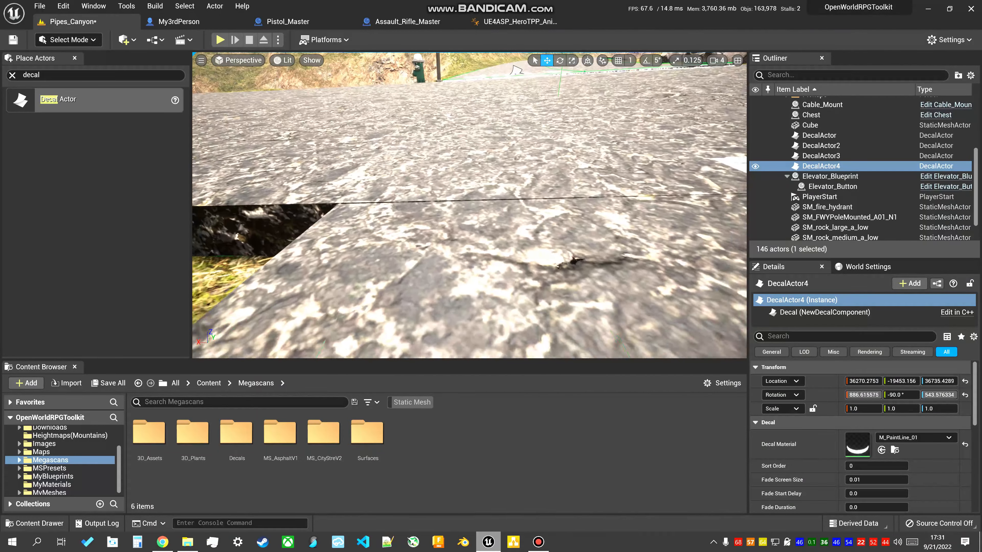
key("s")
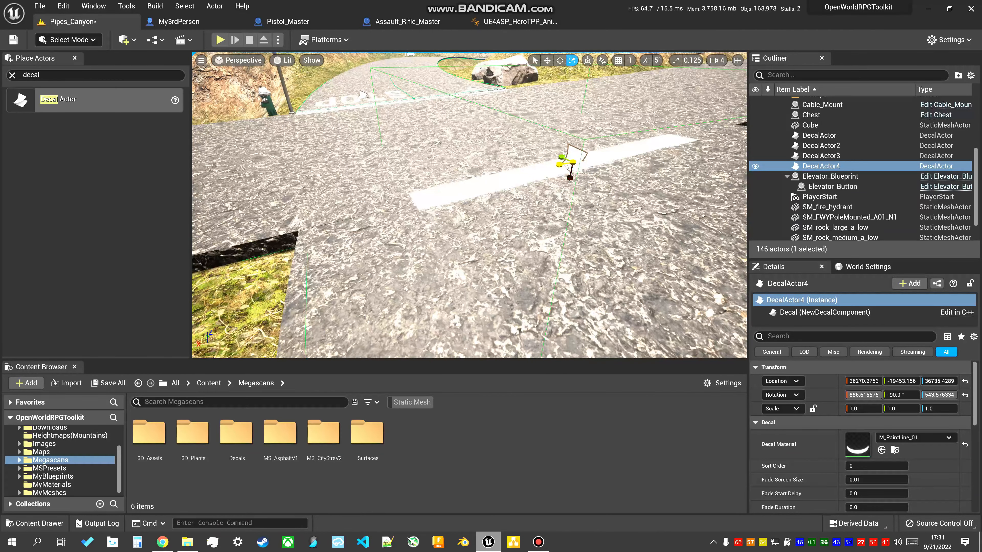
left_click_drag(560, 165, 538, 167)
key("w")
mouse_move(538, 167)
right_mouse_down()
mouse_move(561, 174)
mouse_move(522, 190)
mouse_move(553, 186)
mouse_move(557, 170)
mouse_move(514, 168)
mouse_move(534, 170)
right_mouse_up()
key("w")
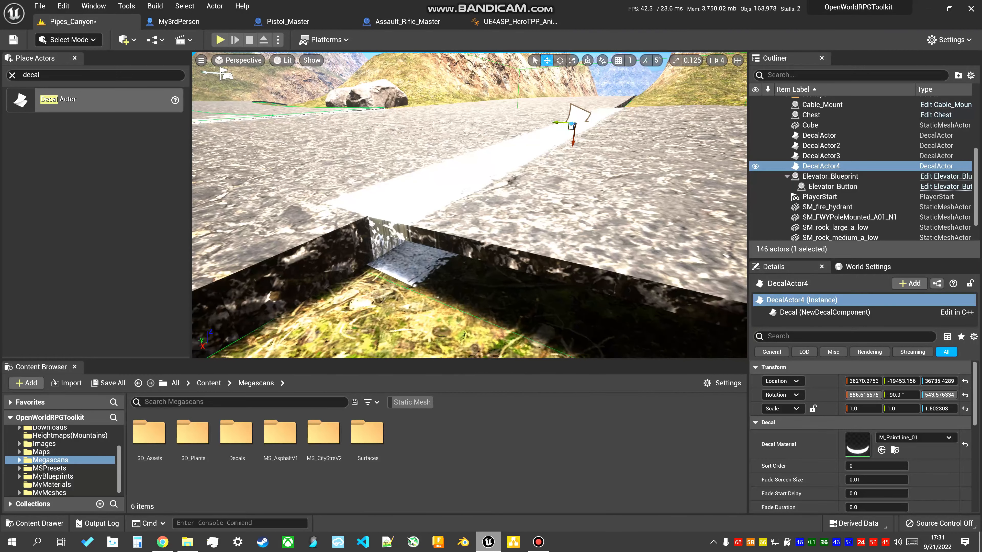
- Switch to Landscape mode and select the main road's spline control point near the side road junction
left_click(68, 39)
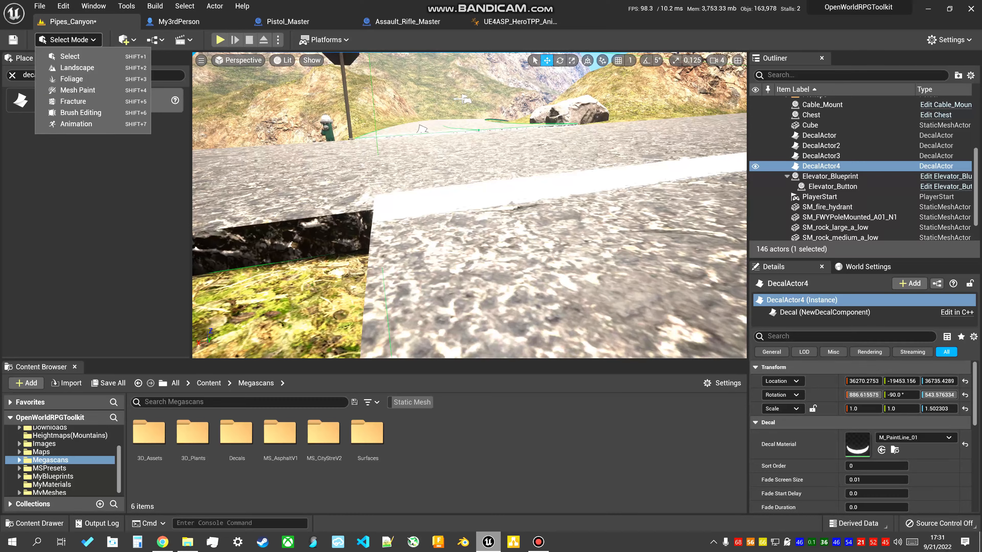
left_click(70, 68)
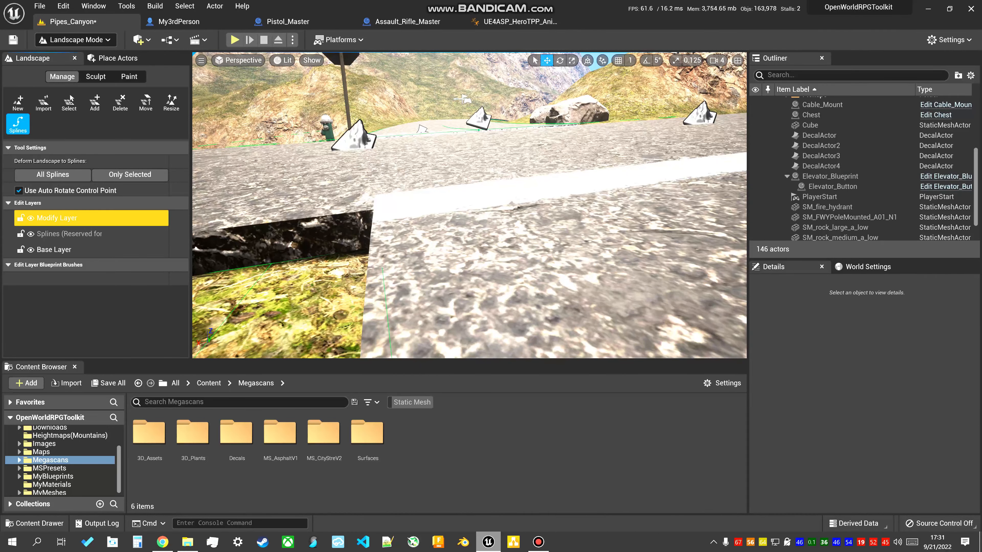
right_click_drag(431, 167, 431, 205)
left_click(432, 167)
key("r")
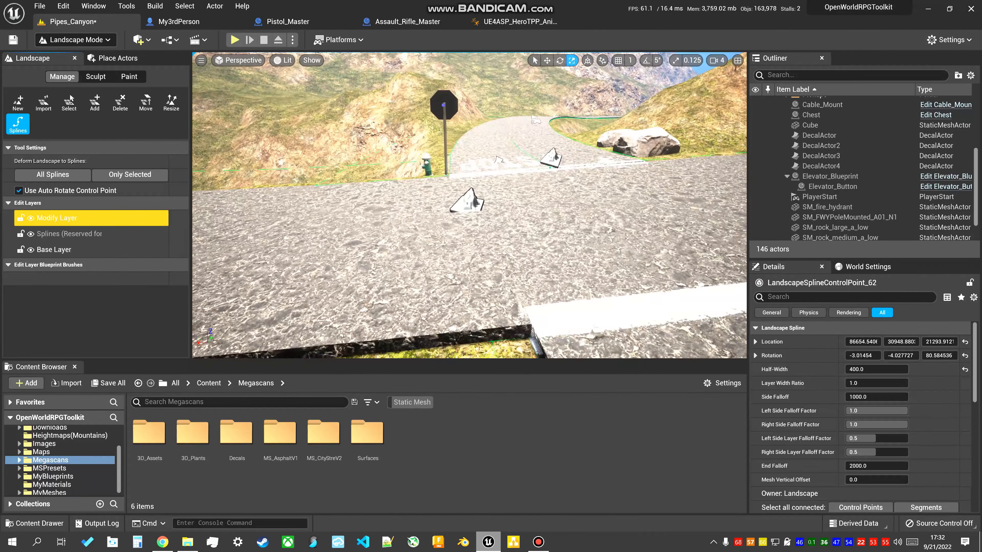
right_click_drag(470, 205, 437, 205)
key("d")
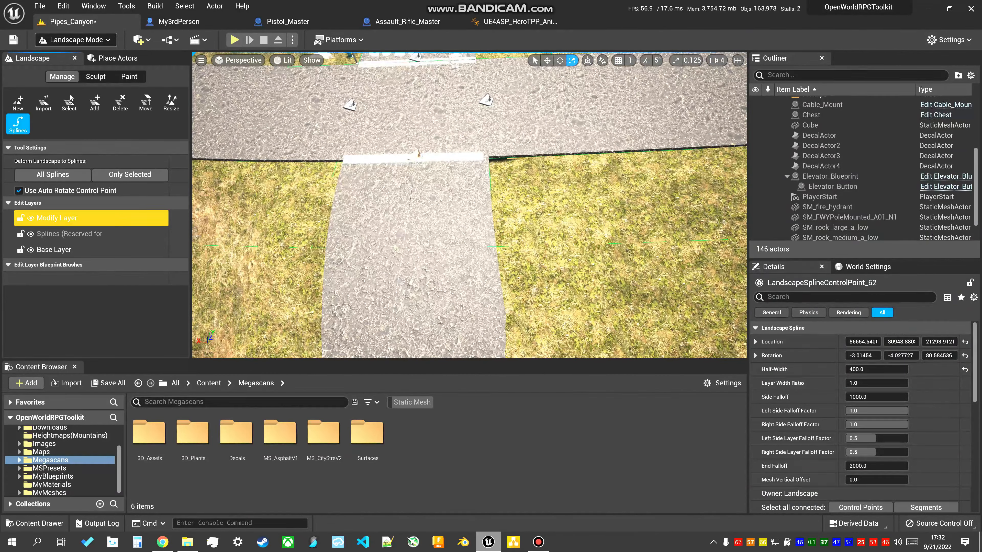
- In Select mode, place another Decal Actor on the side road just behind the painted line and rotate it square to the road
left_click(74, 40)
left_click(58, 57)
left_click_drag(413, 154, 436, 201)
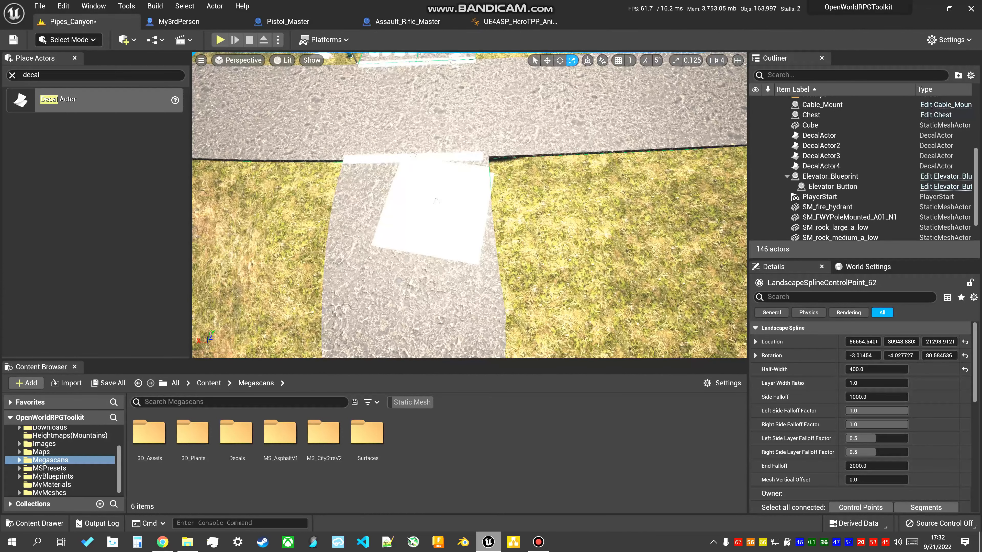
key("e")
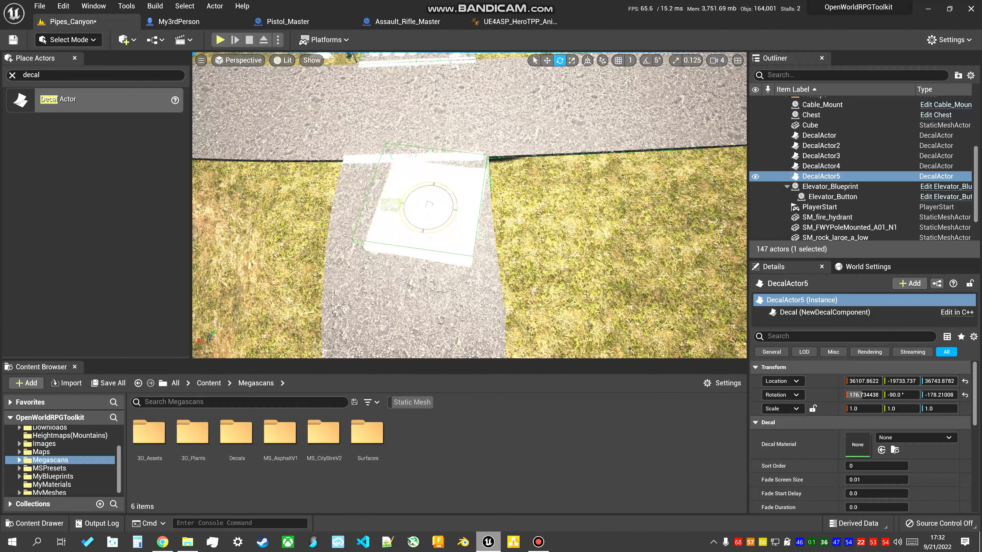
key("w")
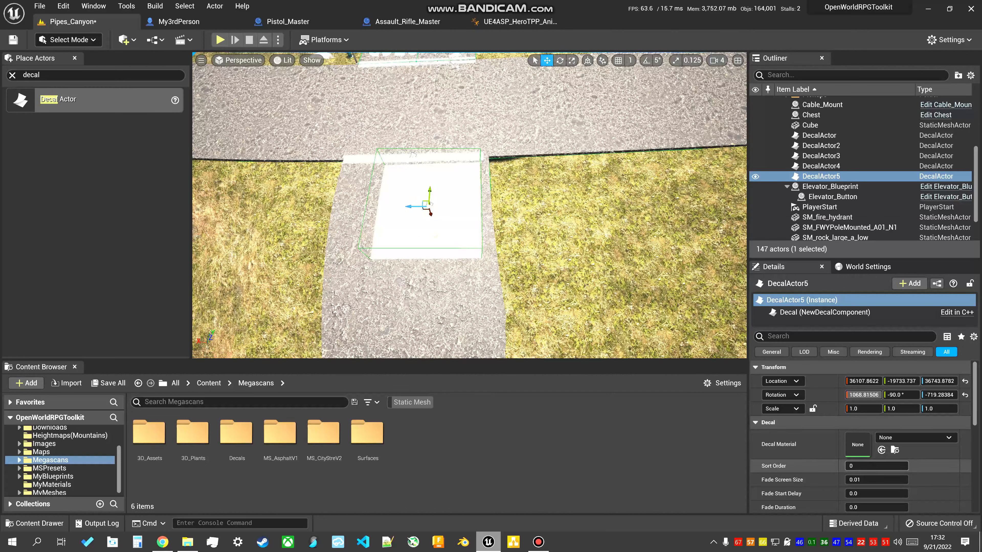
- Assign the MI_DecalStopLine_02 material to the decal behind the painted line
left_click(916, 438)
type("top")
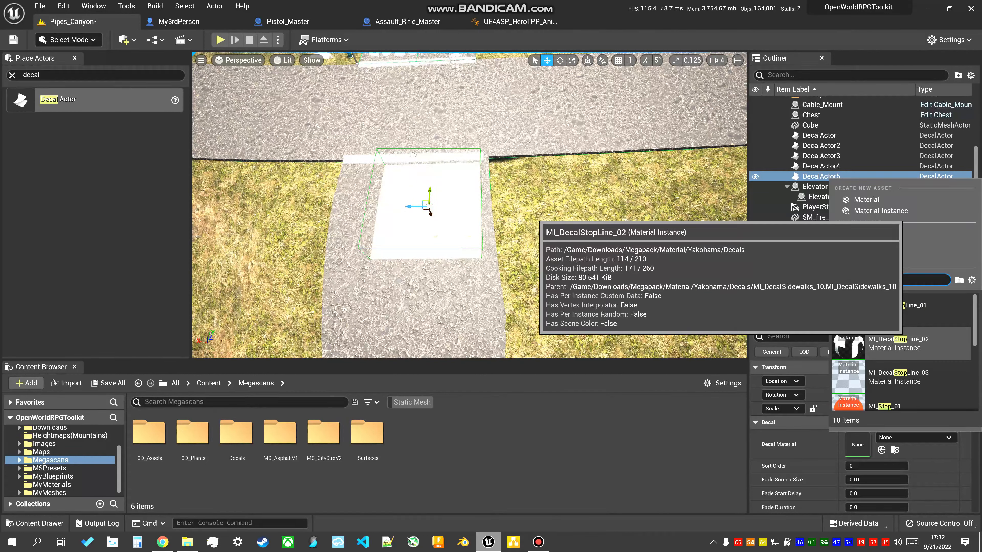
left_click(904, 340)
- Turn the STOP decal to face approaching traffic, shrink it to about 0.82 in Y and 0.62 in Z, and position it in one lane
right_click_drag(502, 232, 490, 222)
key("e")
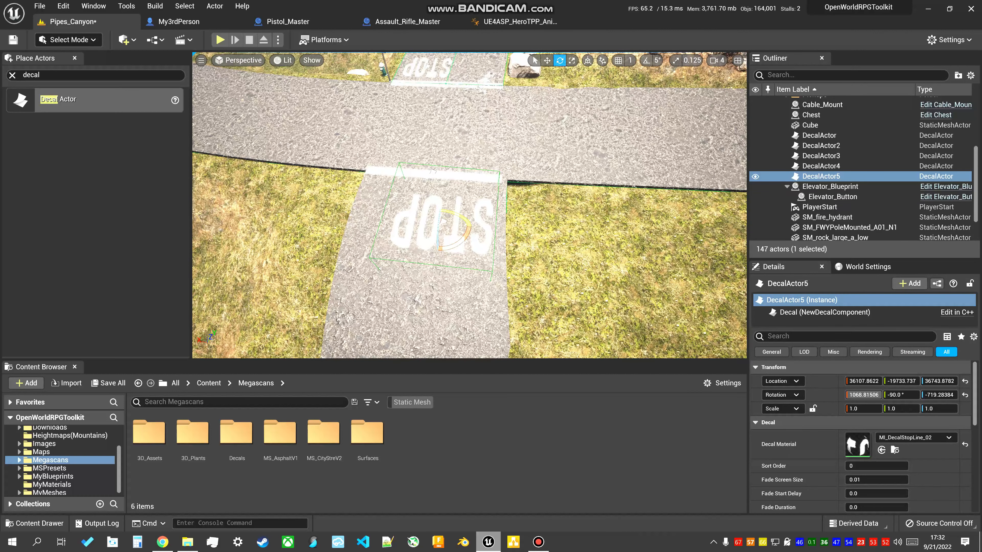
left_click_drag(443, 220, 448, 250)
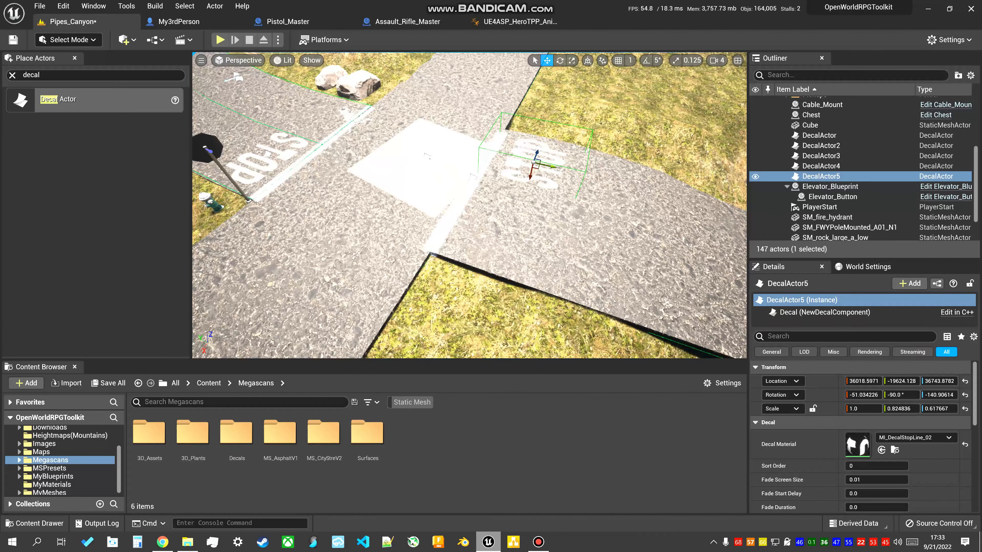
- Place another Decal Actor over the painted line and assign it the MI_Asphalt_Crack_ugcmfivcw_4K material
left_click_drag(425, 163, 484, 189)
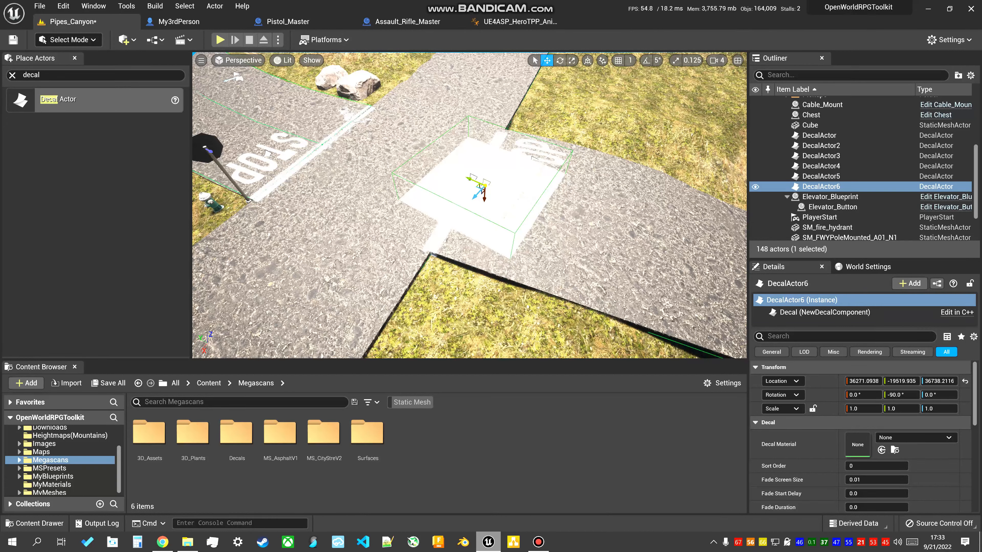
left_click(913, 438)
type("cra")
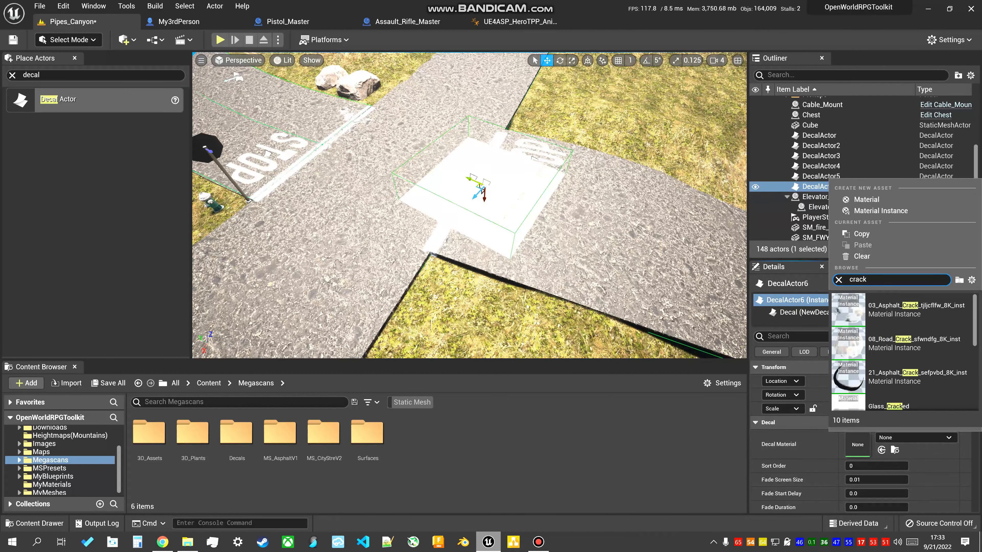
type("ck")
scroll(901, 351, "down", 3)
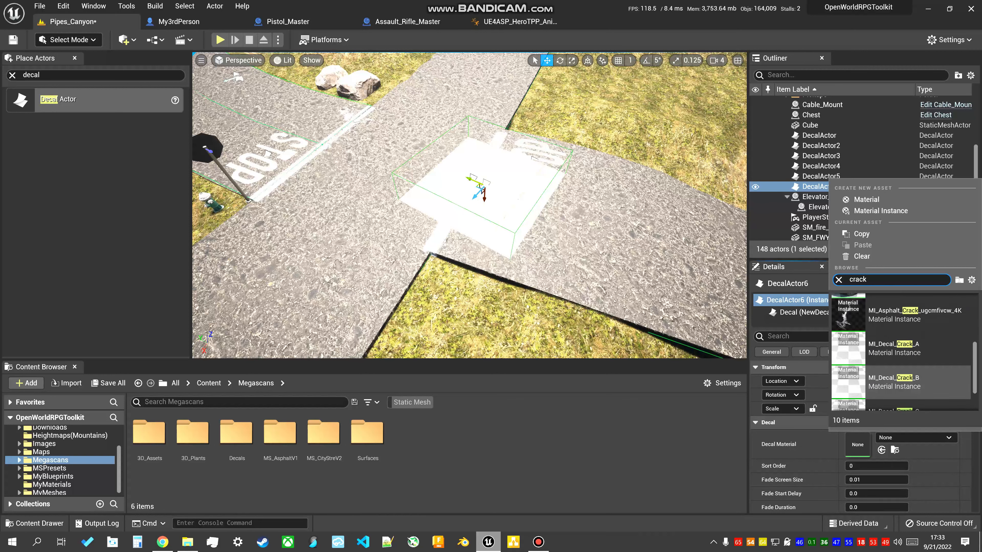
left_click(901, 331)
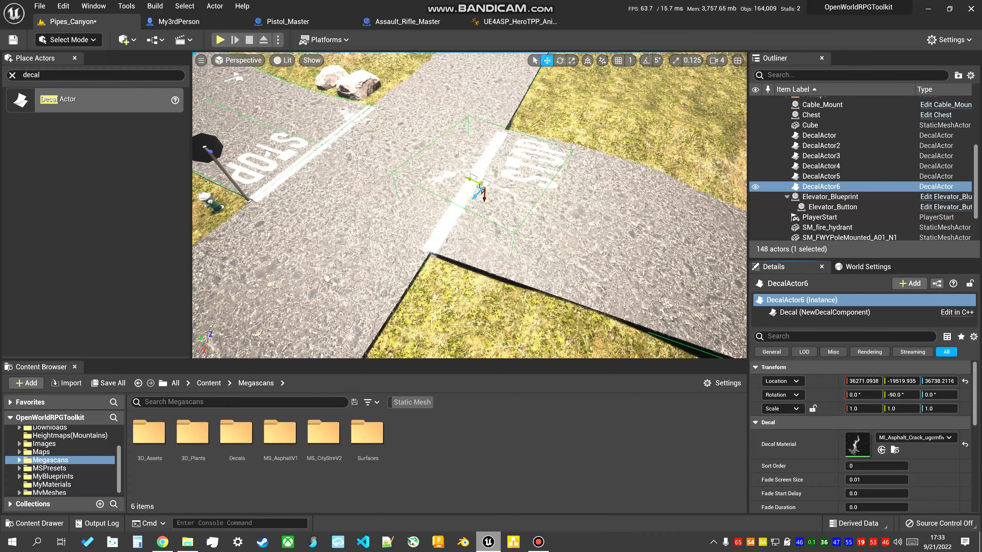
- Rotate the crack decal, stretch it to a Y scale of about 1.47, and move it across the painted line's end
scroll(469, 205, "up", 3)
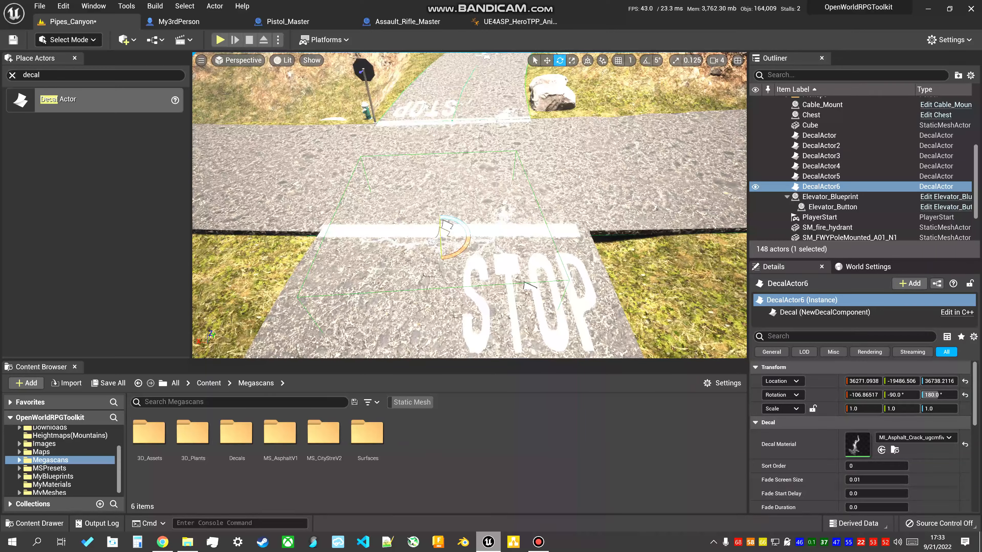
key("w")
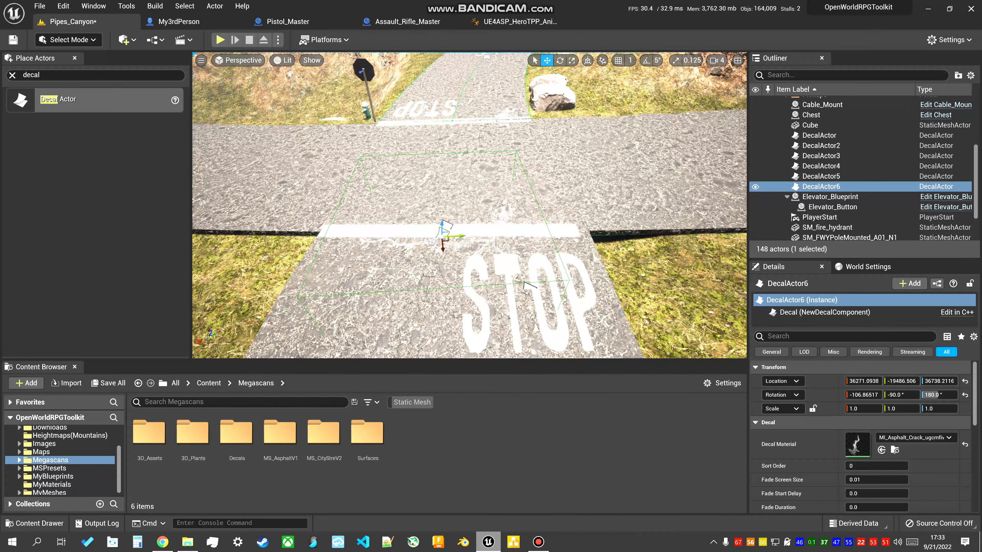
key("r")
left_click_drag(458, 236, 476, 236)
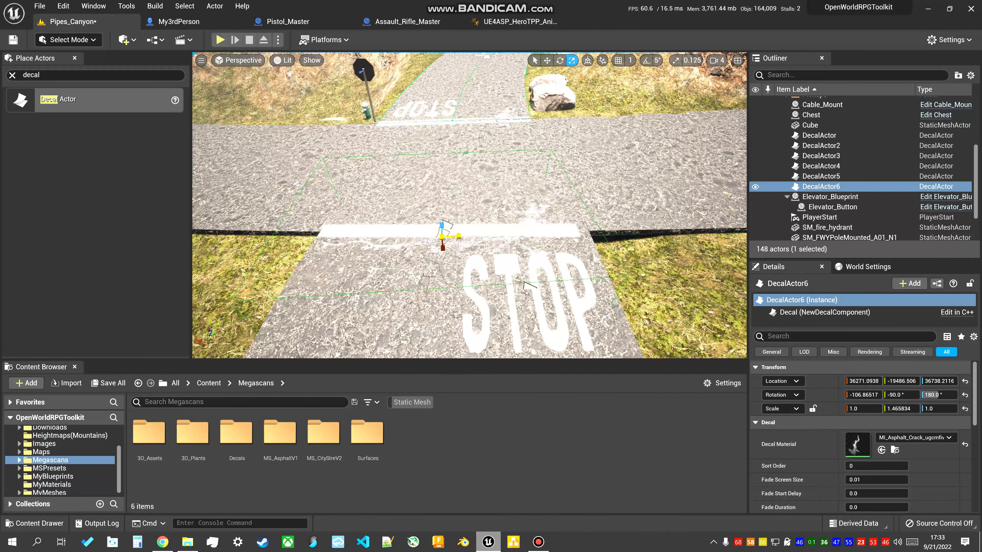
key("w")
right_click_drag(477, 235, 371, 249)
left_click_drag(432, 178, 455, 190)
right_click_drag(455, 190, 431, 201)
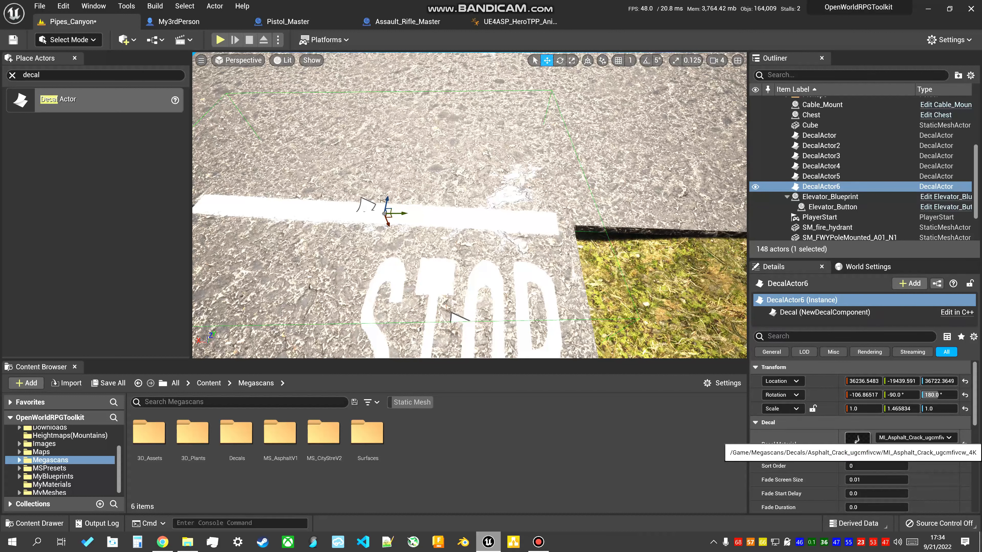
- Set the crack decal's Sort Order to 1
left_click(860, 466)
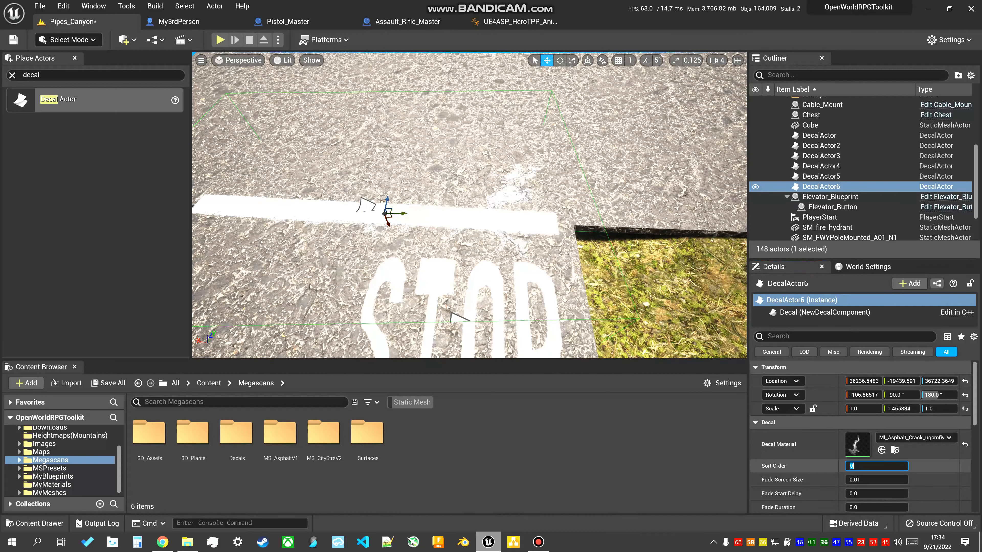
type("1")
key("Return")
- Shift the paint line decal slightly at the junction and stretch it to a Z scale of about 1.55
right_click_drag(503, 240, 479, 220)
key("w")
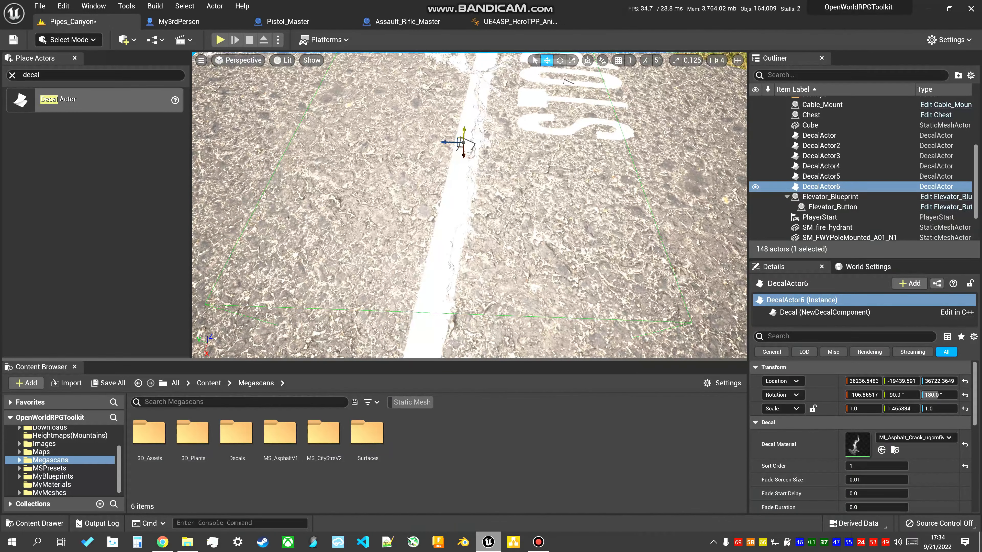
left_click_drag(454, 188, 455, 189)
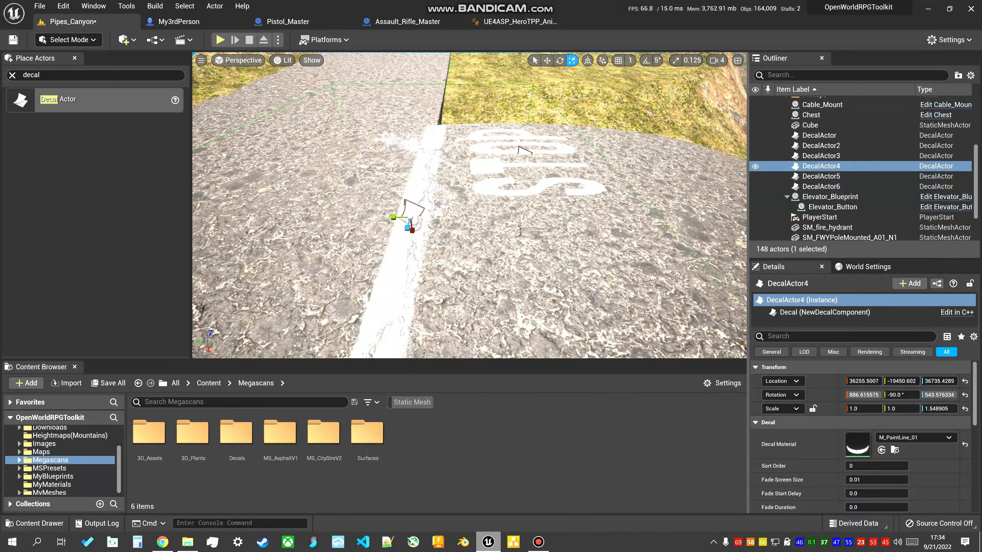
- Inspect the junction from several sides, start a play test, and run the character around the STOP markings and cracked line
right_click_drag(469, 205, 500, 174)
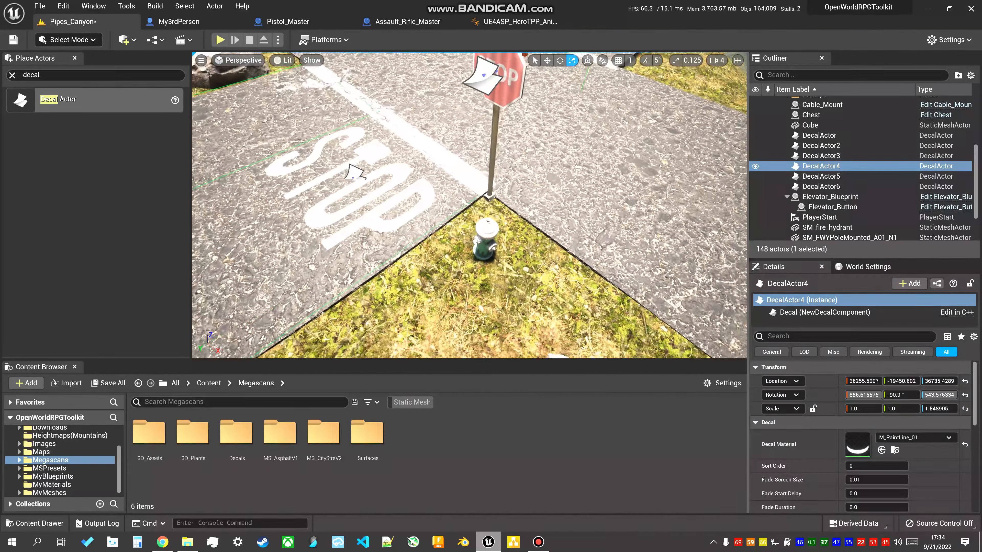
right_click_drag(469, 206, 430, 158)
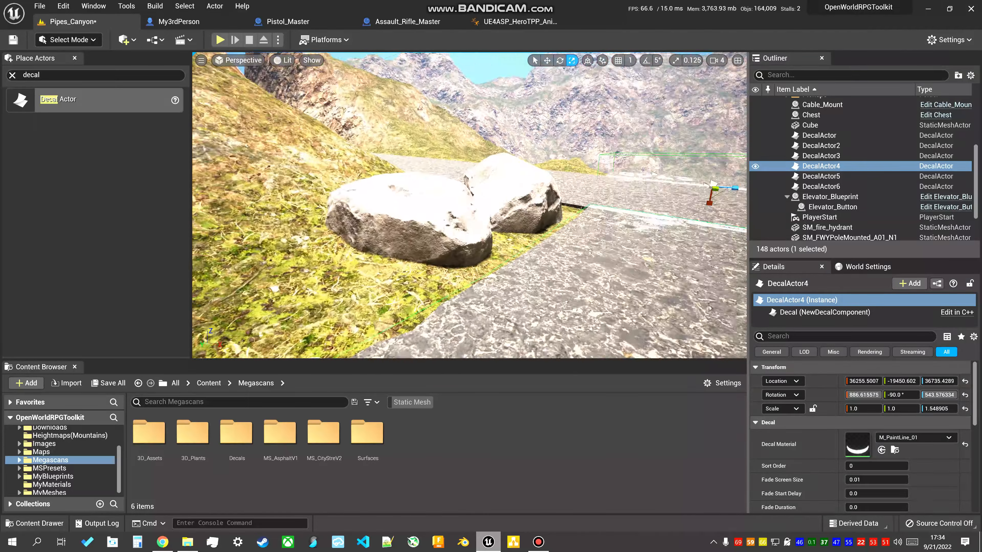
right_click_drag(469, 205, 580, 201)
right_click_drag(470, 205, 381, 182)
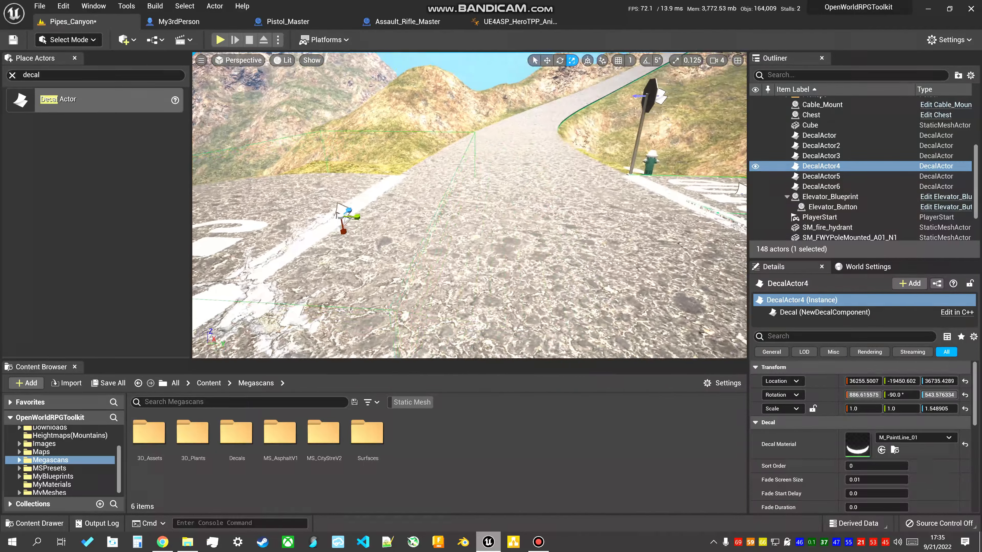
key("alt+p")
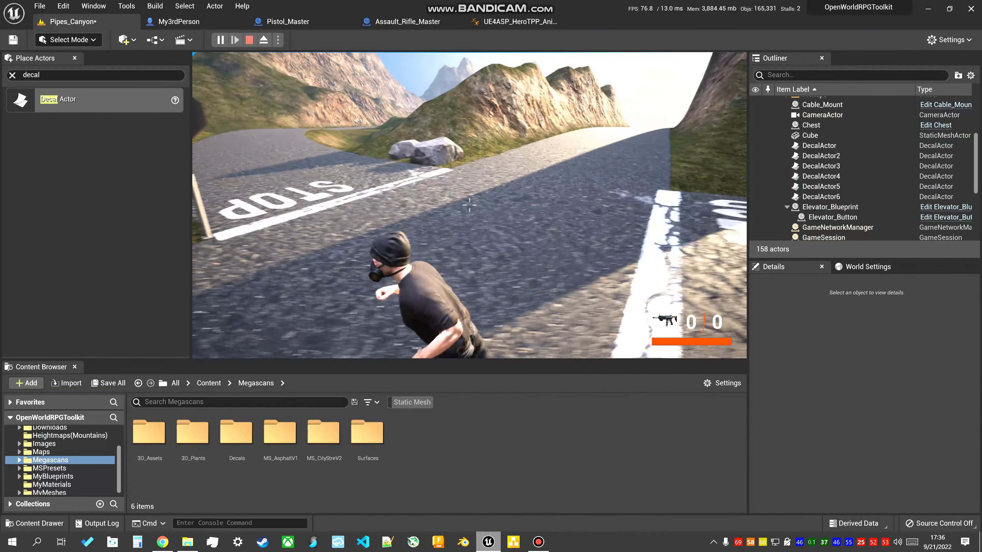
key("w")
key("a")
key("s")
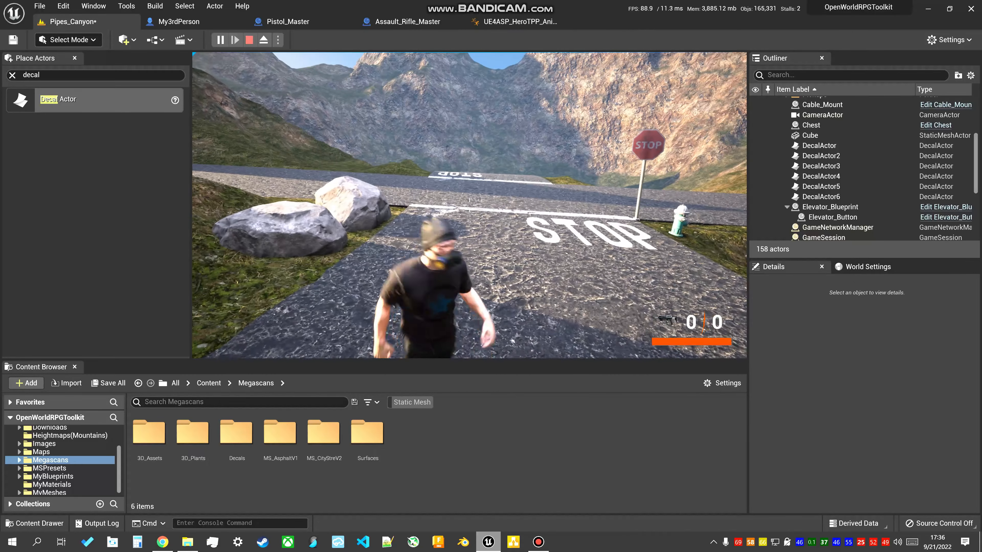
key("w")
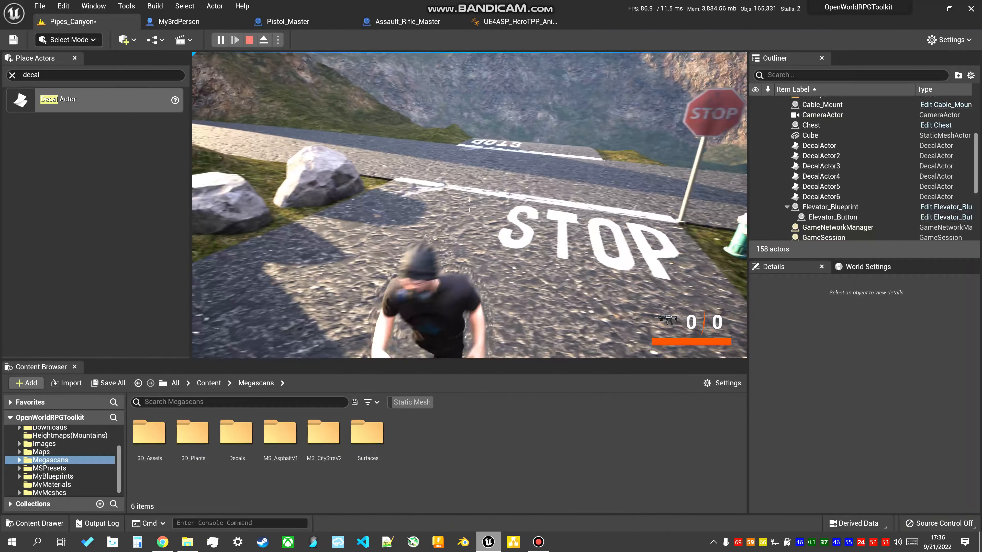
key("a")
key("w")
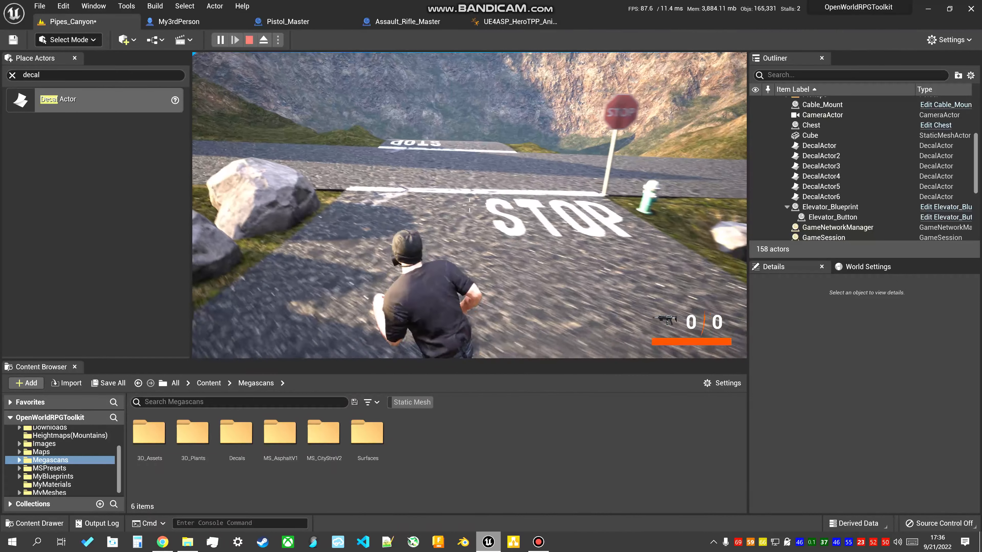